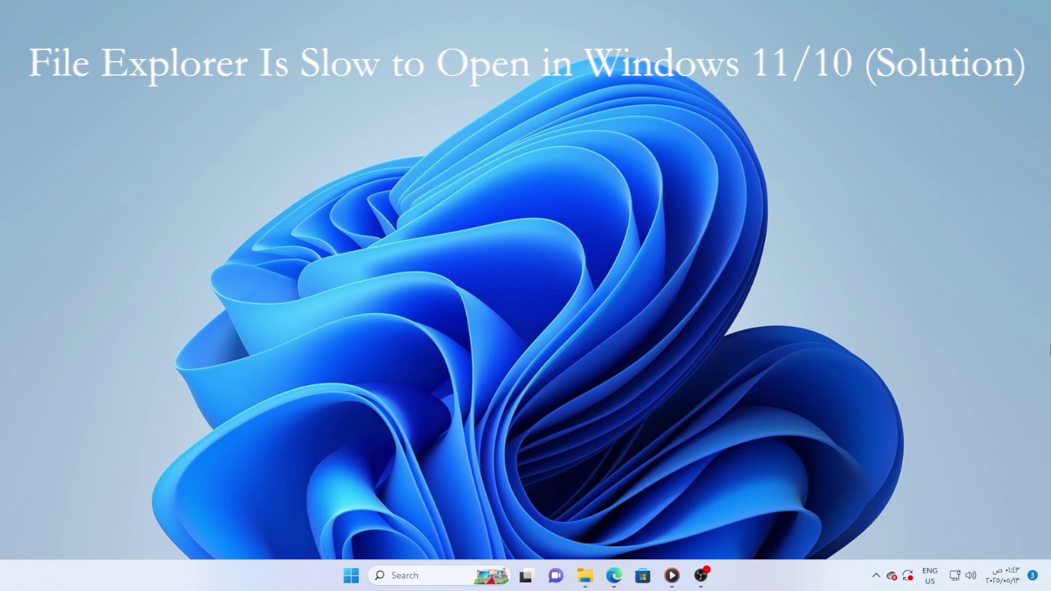
Step: Refresh the desktop twice from its right-click menu
{"action": "right_click", "coordinate": [416, 306]}
{"action": "left_click", "coordinate": [478, 357]}
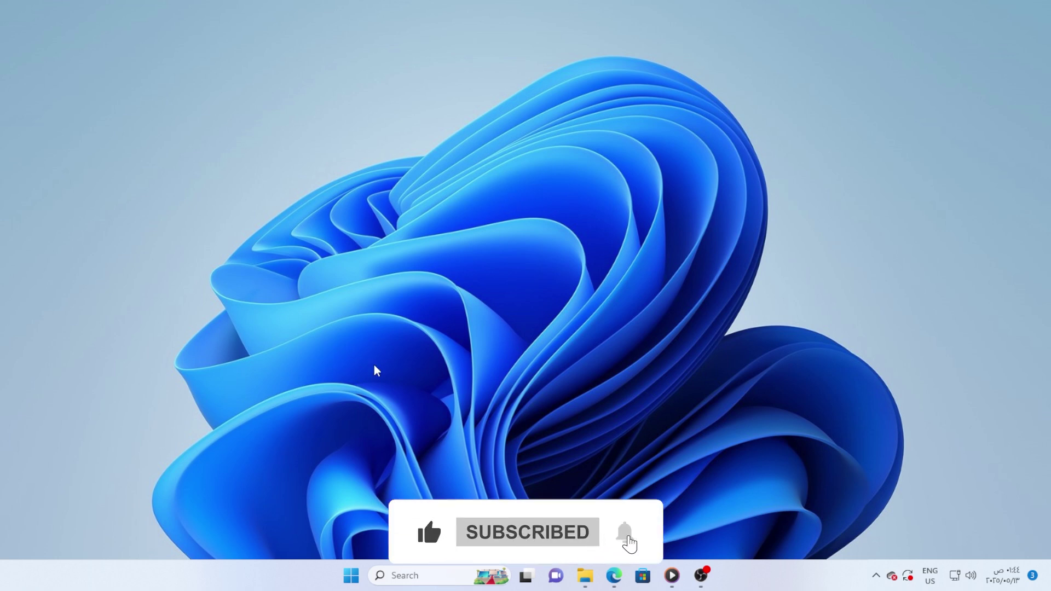
{"action": "right_click", "coordinate": [327, 160]}
{"action": "left_click", "coordinate": [391, 219]}
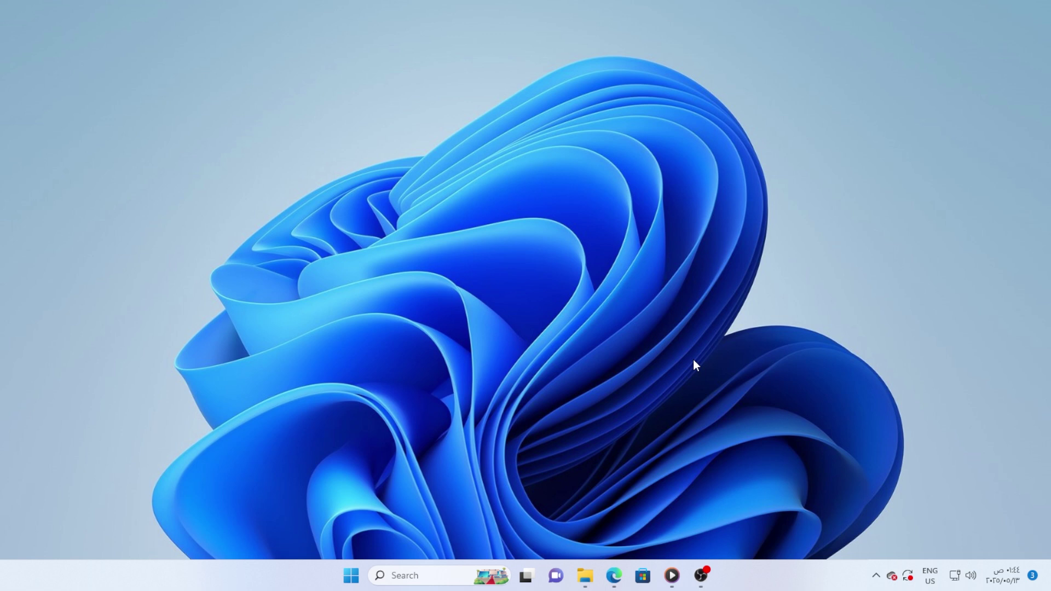
Step: Run 'control folders' from the Start search to bring up File Explorer Options
{"action": "key", "text": "super"}
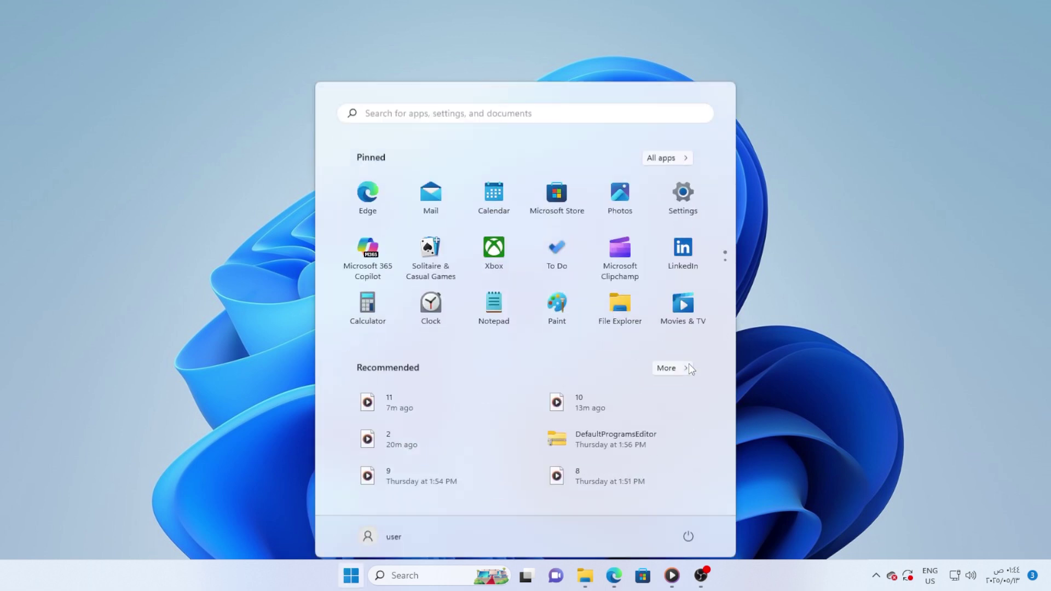
{"action": "type", "text": "file"}
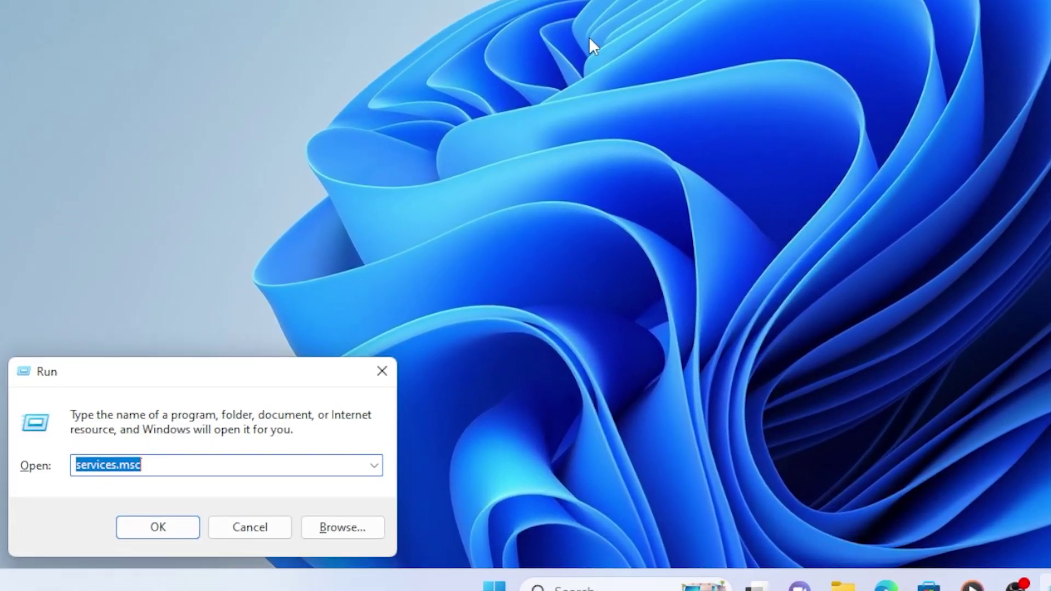
{"action": "type", "text": "control folders"}
{"action": "key", "text": "Return"}
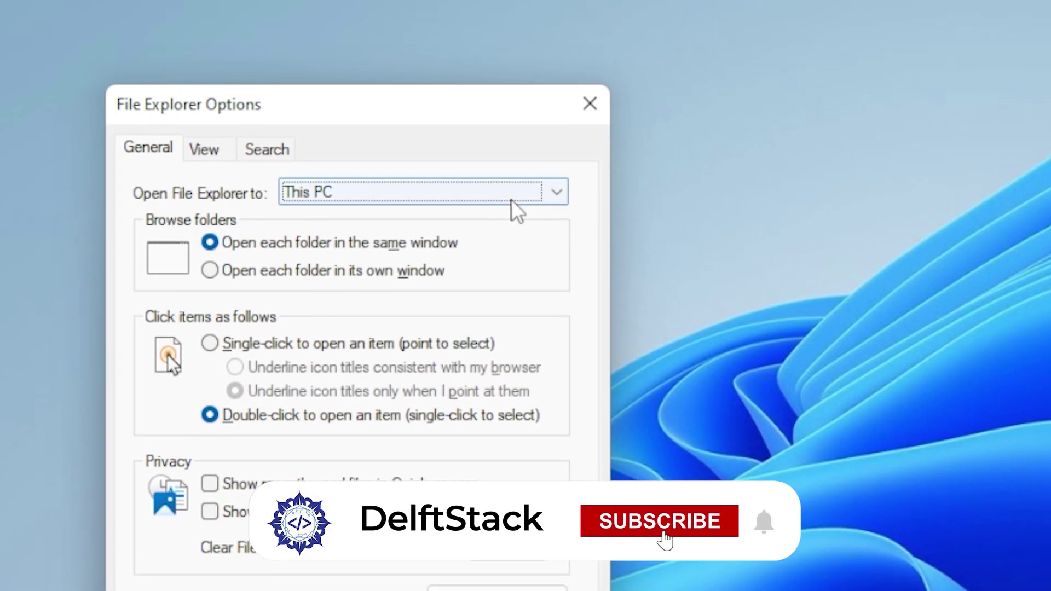
Step: Switch 'Open File Explorer to' from Quick access to This PC
{"action": "left_click", "coordinate": [549, 172]}
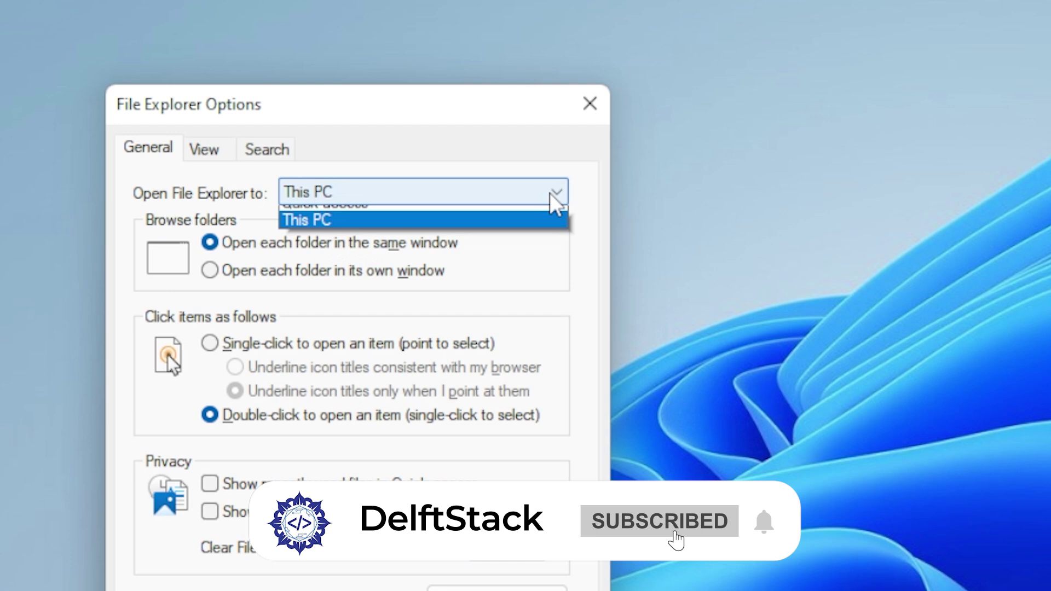
{"action": "left_click", "coordinate": [538, 215]}
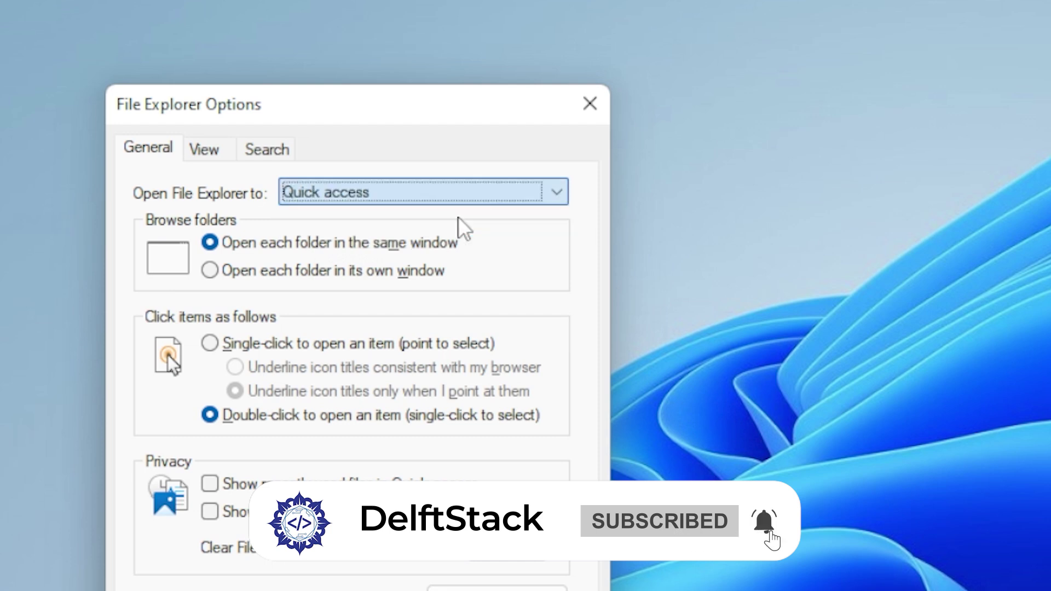
{"action": "left_click", "coordinate": [566, 194]}
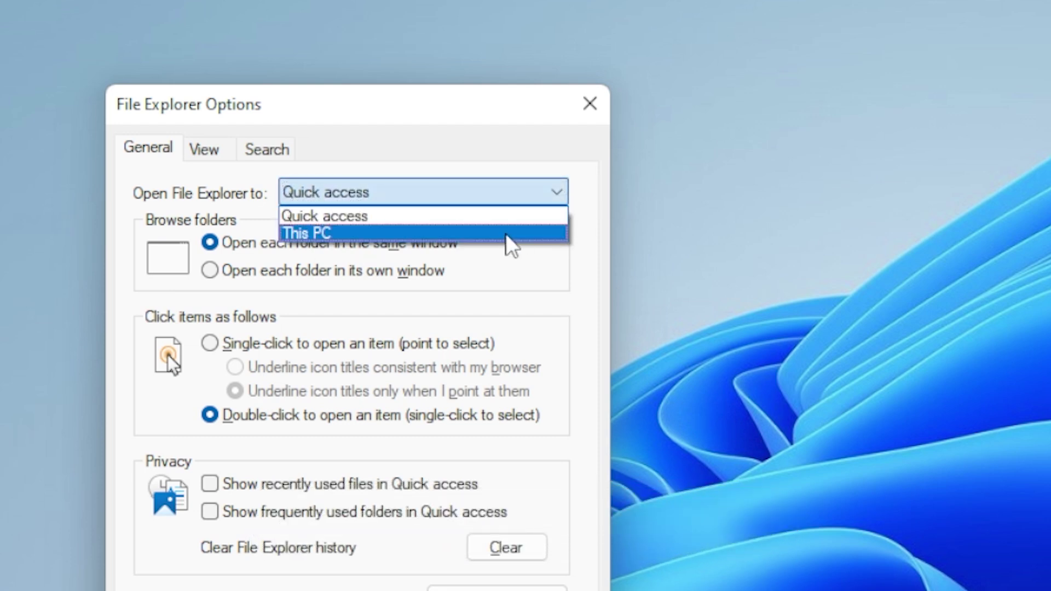
{"action": "left_click", "coordinate": [476, 237]}
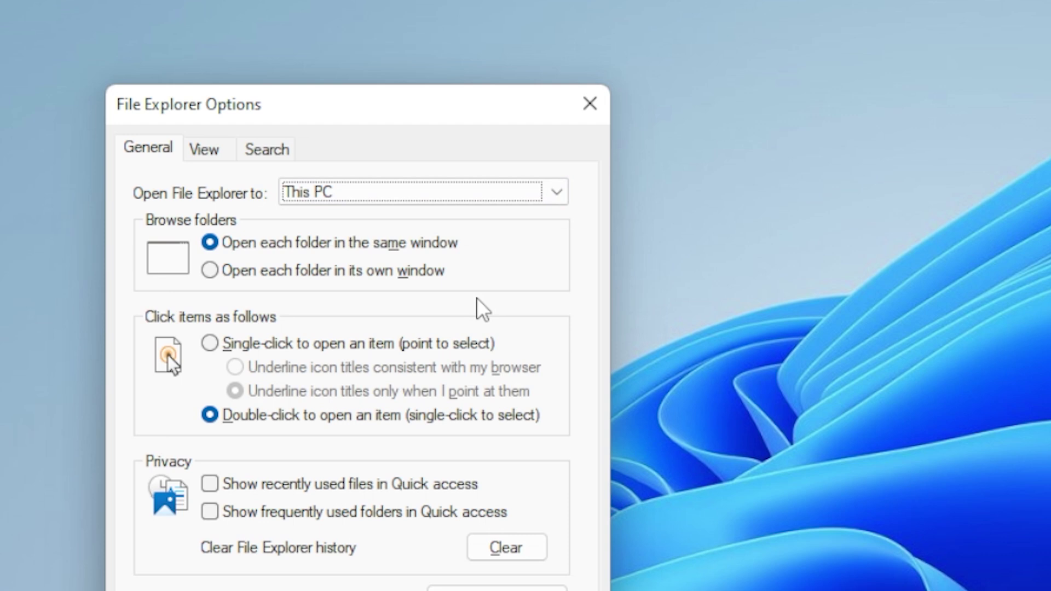
{"action": "left_click", "coordinate": [146, 150]}
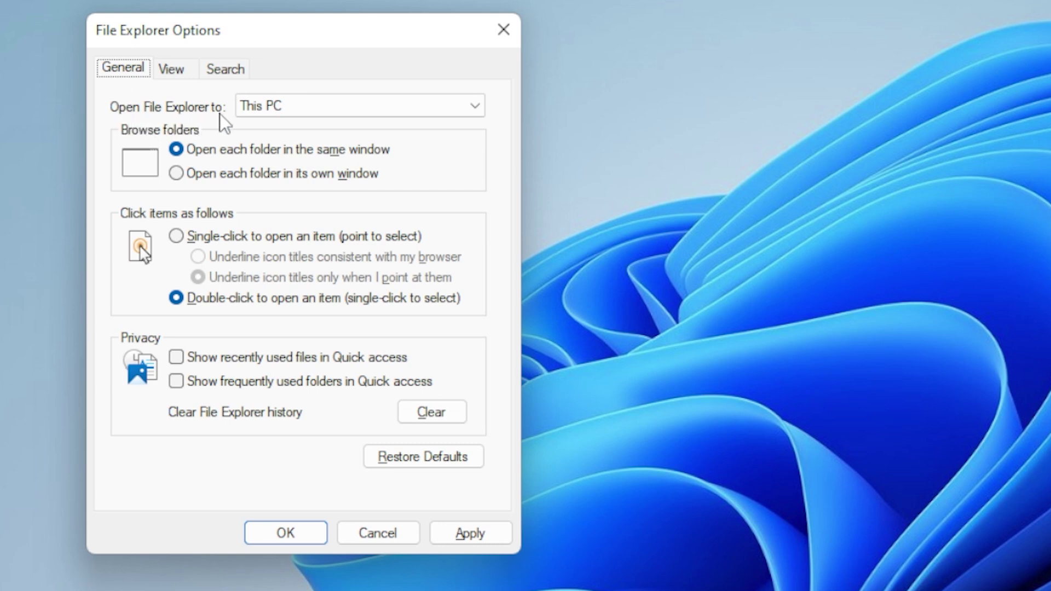
Step: Reselect This PC as the start location, apply it and close File Explorer Options with OK
{"action": "left_click", "coordinate": [405, 105]}
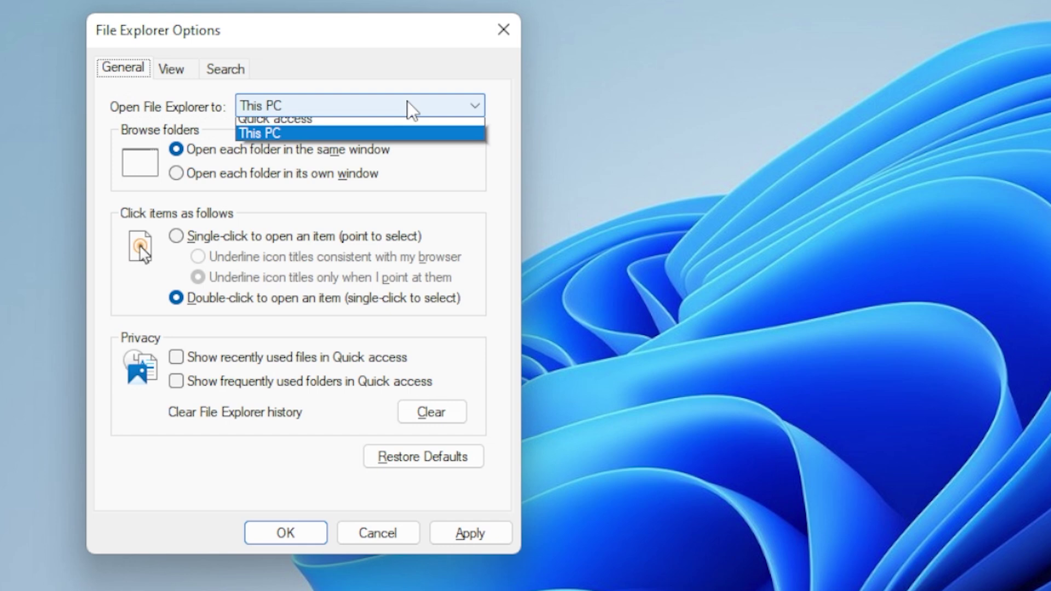
{"action": "left_click", "coordinate": [284, 142]}
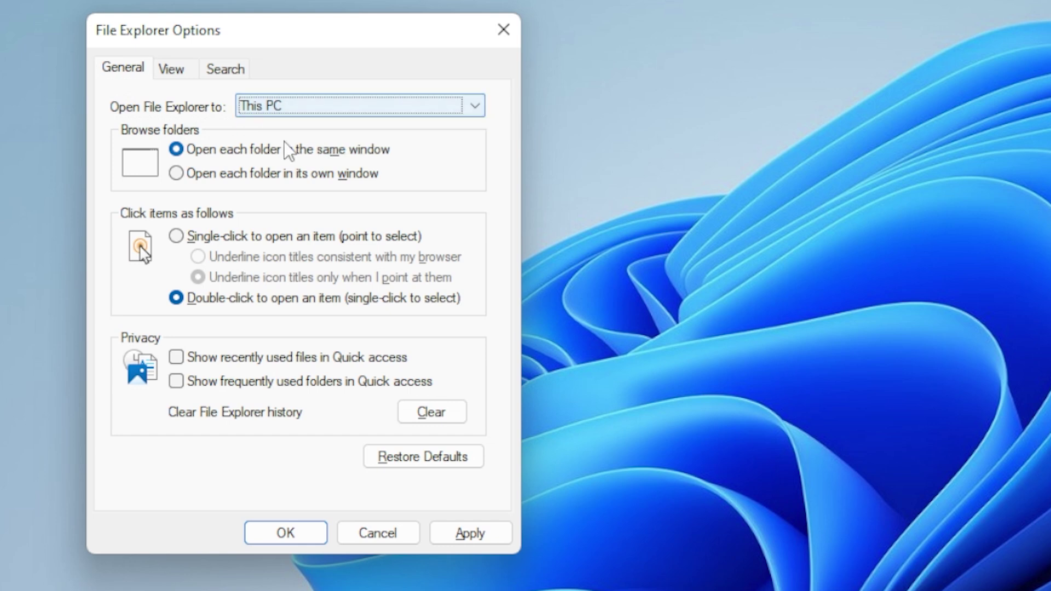
{"action": "left_click", "coordinate": [330, 107]}
{"action": "left_click", "coordinate": [329, 125]}
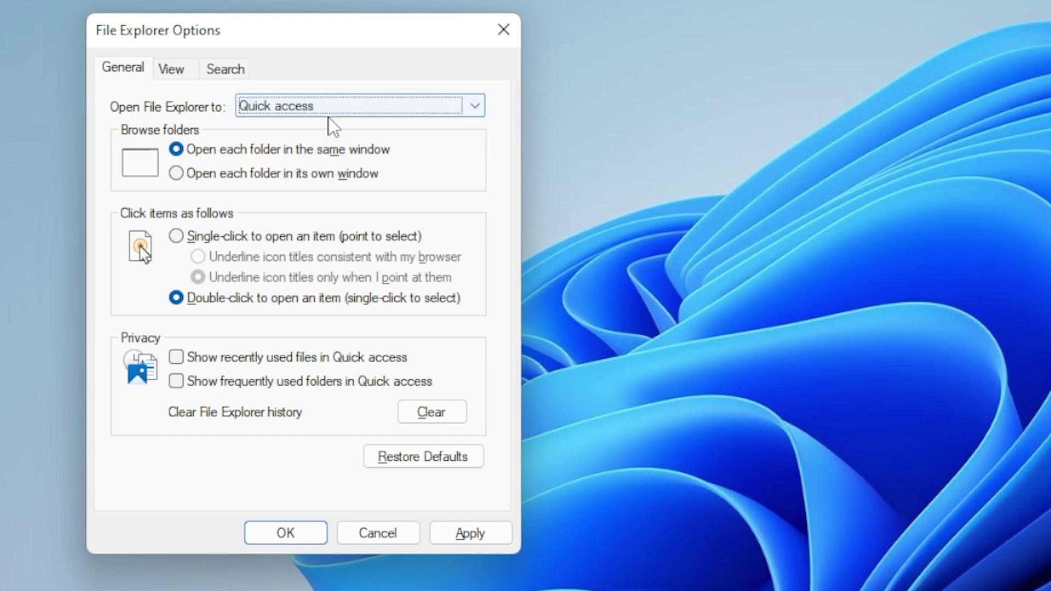
{"action": "left_click", "coordinate": [329, 110]}
{"action": "left_click", "coordinate": [334, 140]}
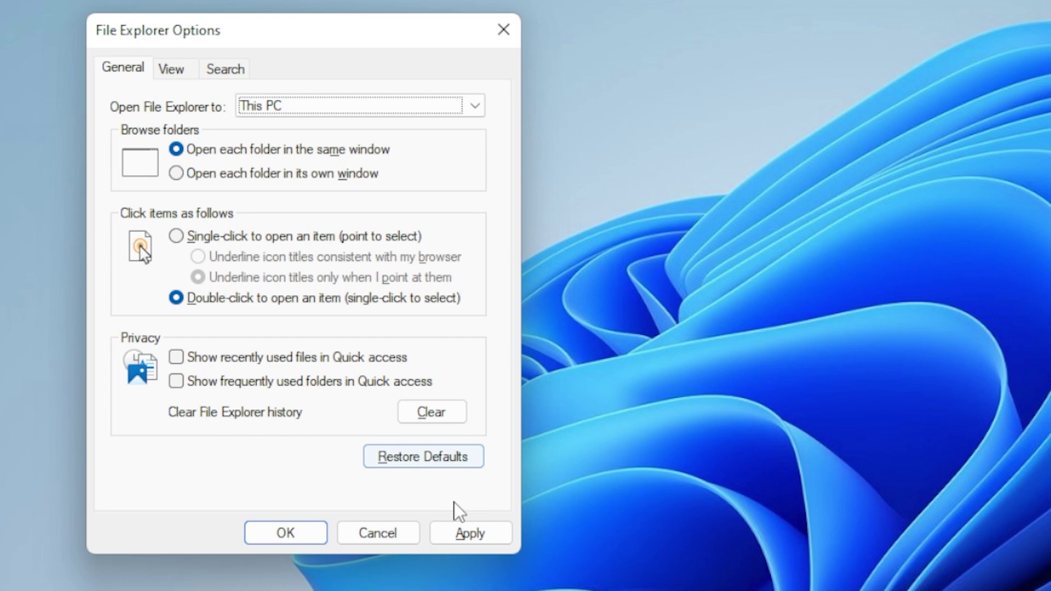
{"action": "left_click", "coordinate": [468, 539]}
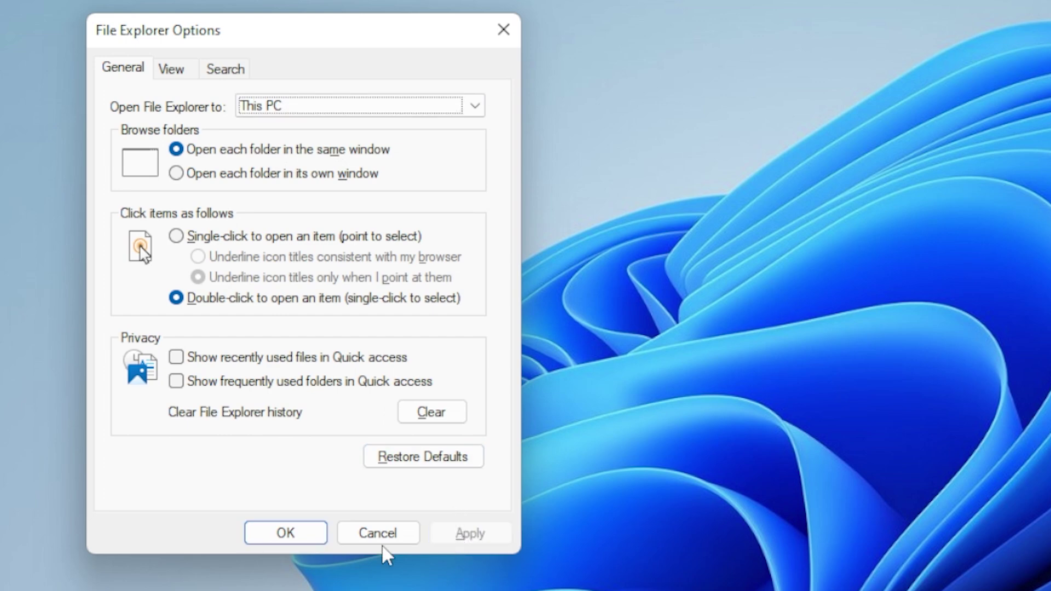
{"action": "left_click", "coordinate": [308, 543]}
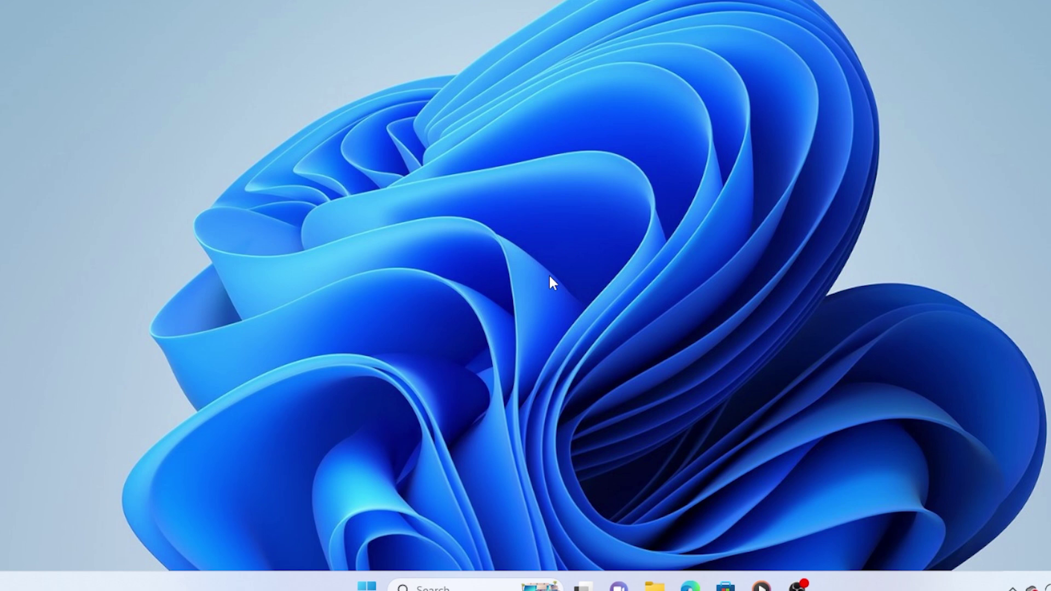
Step: Abandon the Start search for 'fi' and bring up the Run dialog with Win+R
{"action": "key", "text": "super"}
{"action": "type", "text": "fi"}
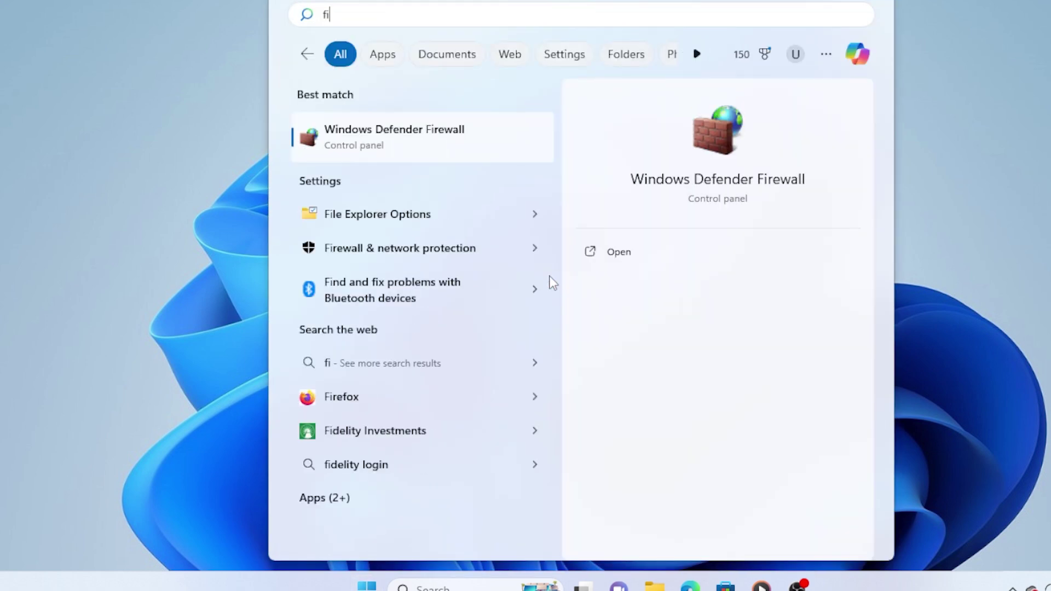
{"action": "key", "text": "BackSpace"}
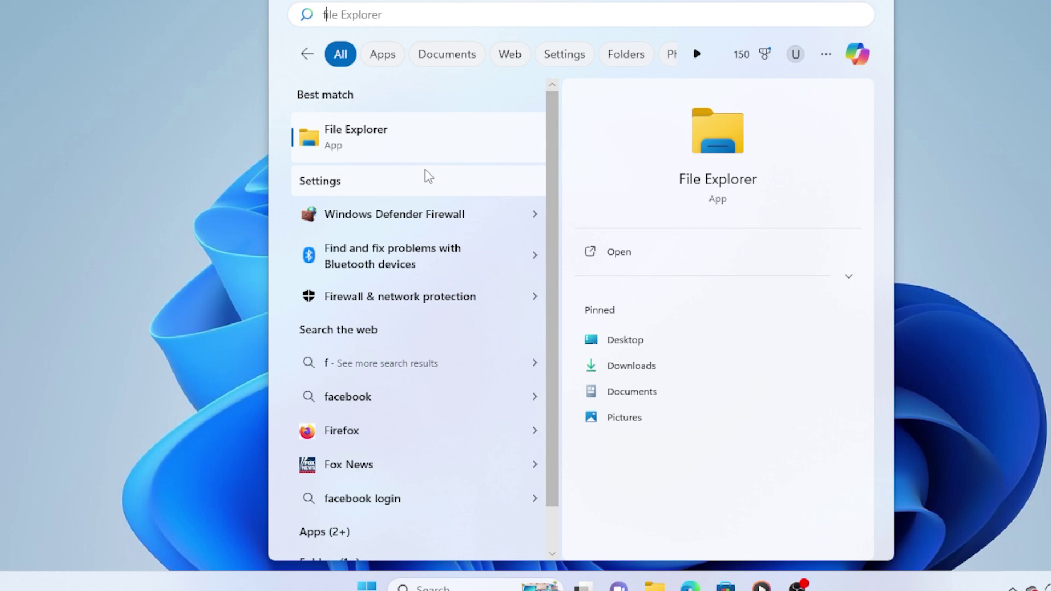
{"action": "left_click", "coordinate": [87, 283]}
{"action": "key", "text": "super+r"}
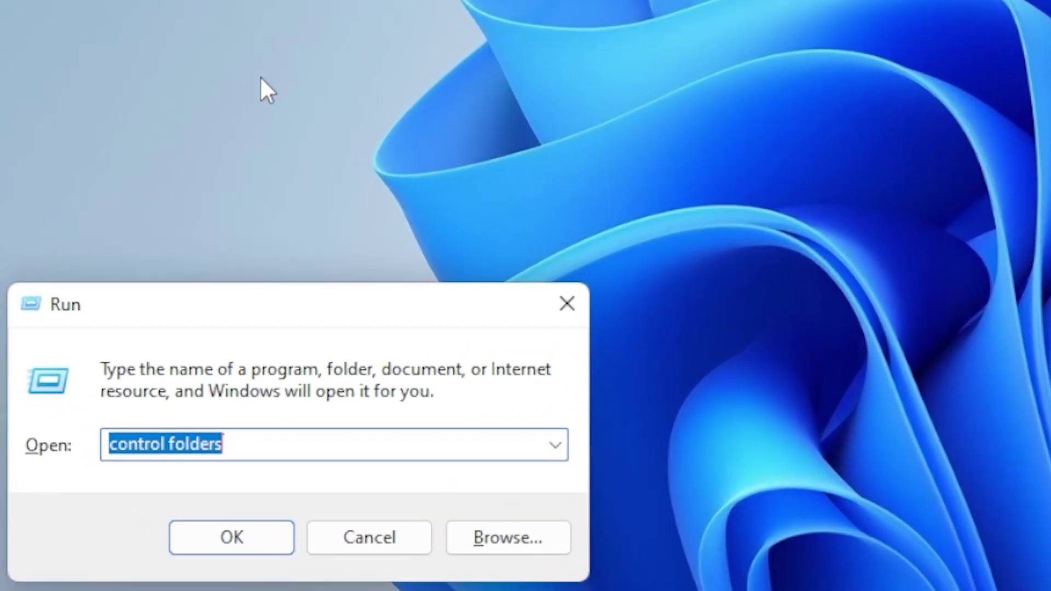
Step: Launch gpedit.msc and widen the Local Group Policy Editor's tree pane
{"action": "type", "text": "gpe"}
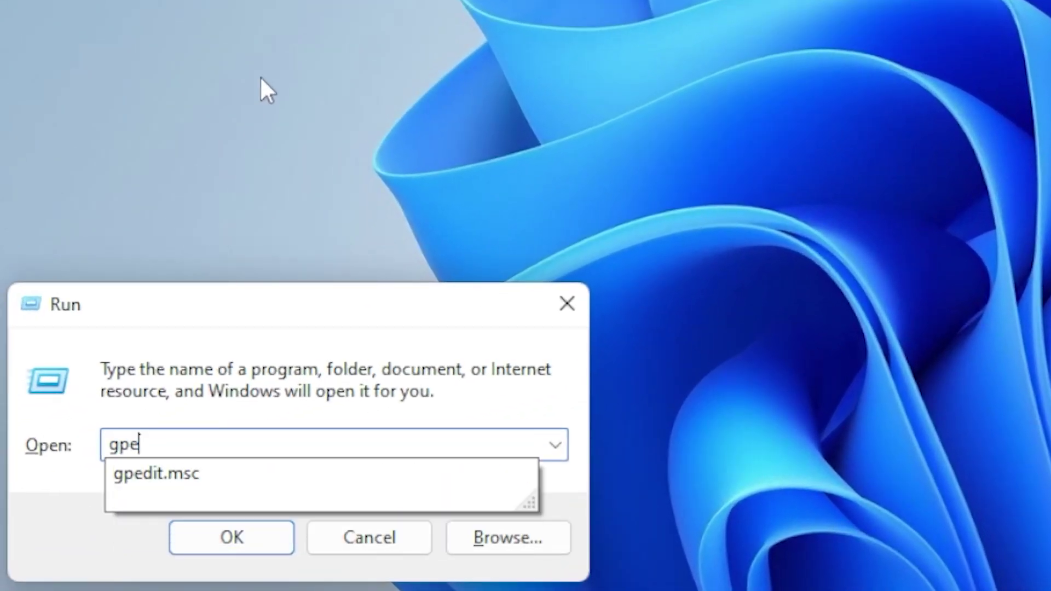
{"action": "type", "text": "di"}
{"action": "key", "text": "Down"}
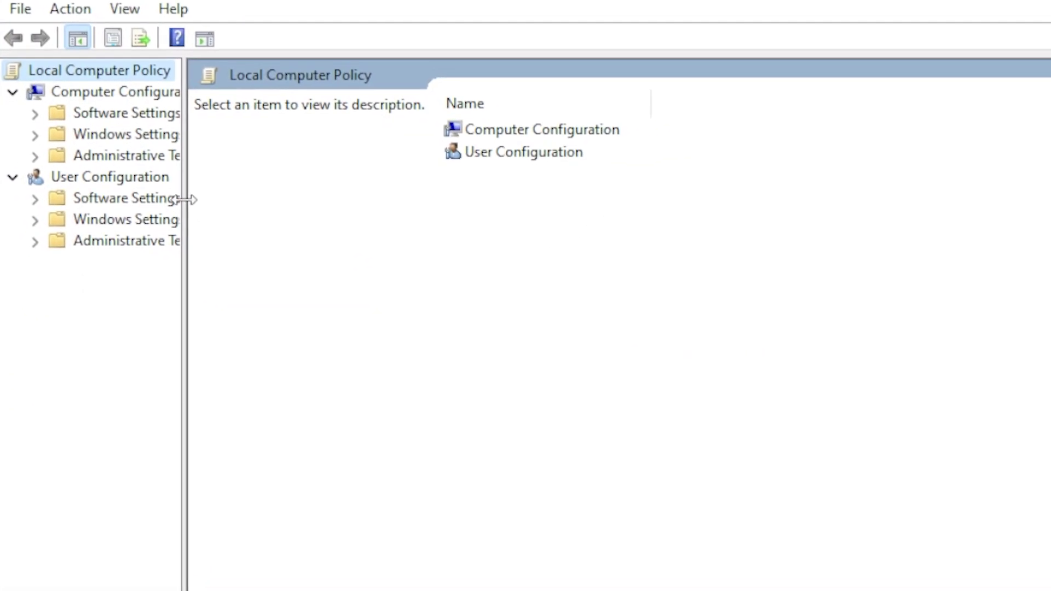
{"action": "left_click_drag", "start_coordinate": [185, 200], "coordinate": [296, 207]}
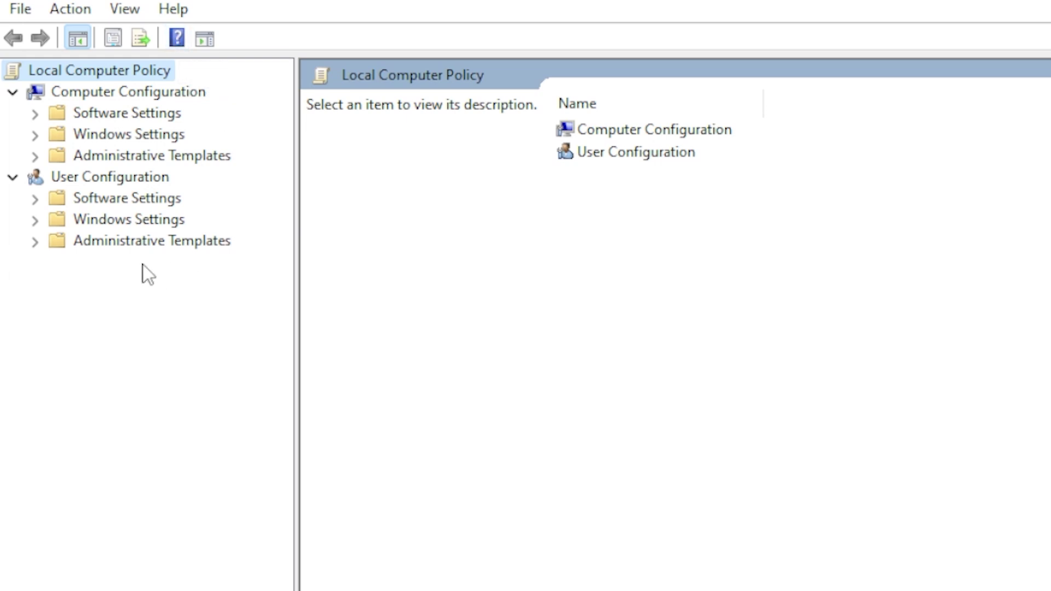
Step: Browse to User Configuration > Administrative Templates > Windows Components > File Explorer and scroll its settings
{"action": "left_click", "coordinate": [131, 184]}
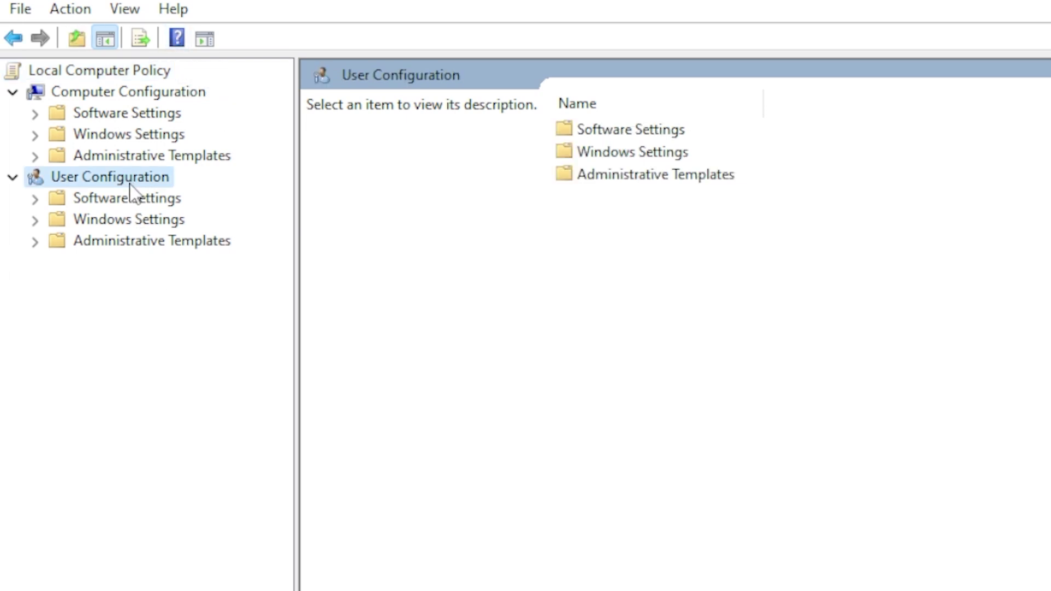
{"action": "left_click", "coordinate": [35, 242]}
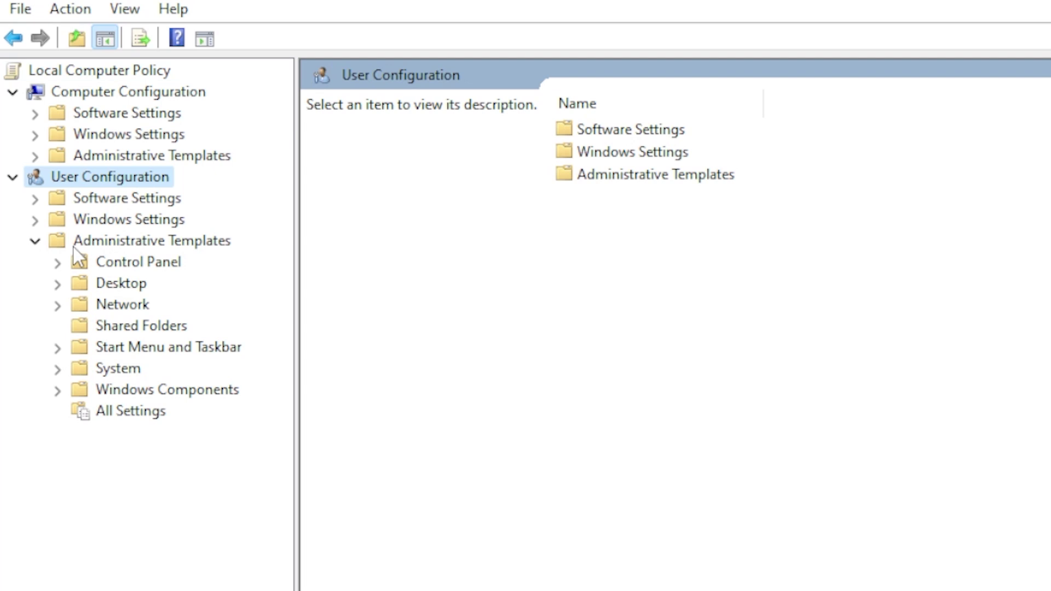
{"action": "left_click", "coordinate": [73, 246]}
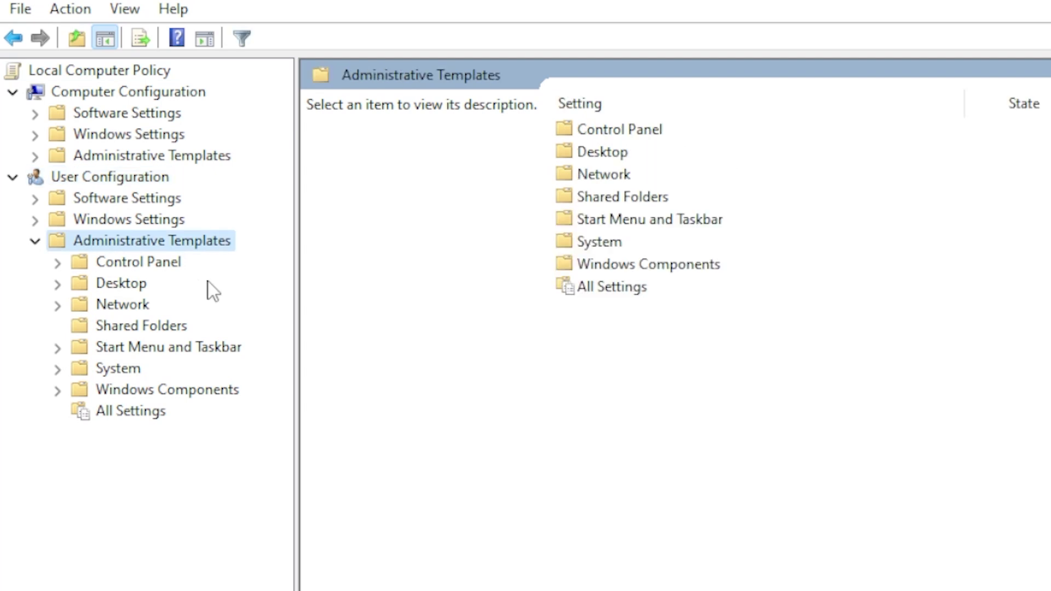
{"action": "left_click", "coordinate": [126, 390]}
{"action": "left_click", "coordinate": [57, 391]}
{"action": "left_click", "coordinate": [156, 369]}
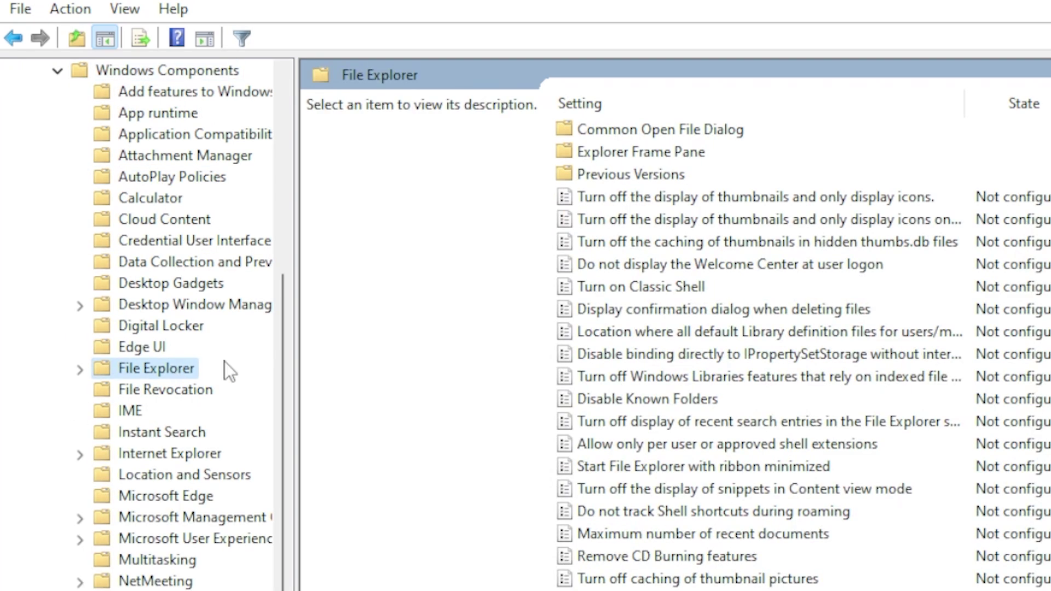
{"action": "key", "text": "Down"}
{"action": "key", "text": "Up"}
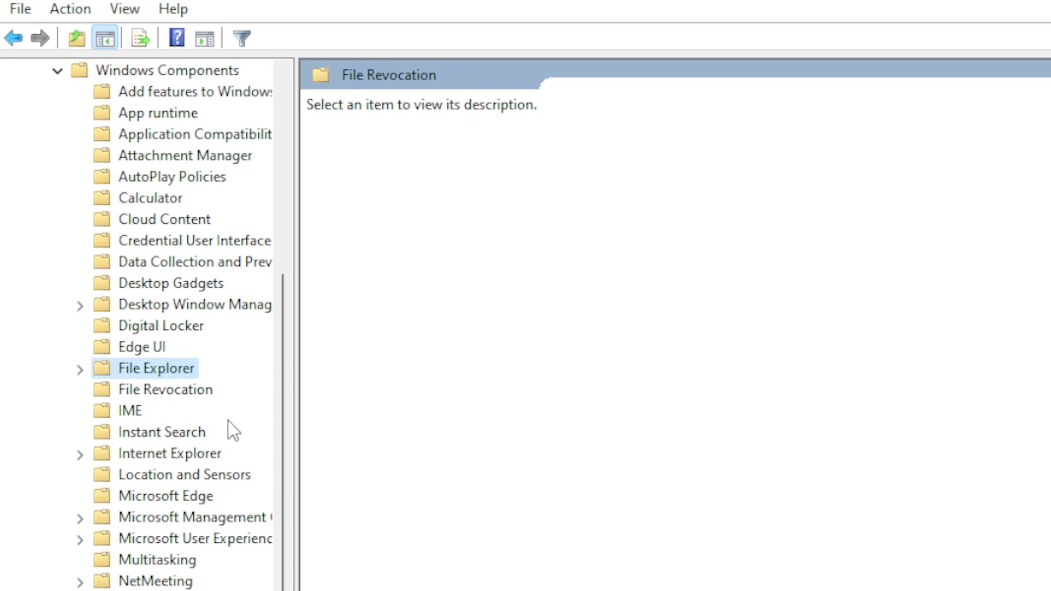
{"action": "scroll", "coordinate": [742, 449], "scroll_direction": "down", "scroll_amount": 1}
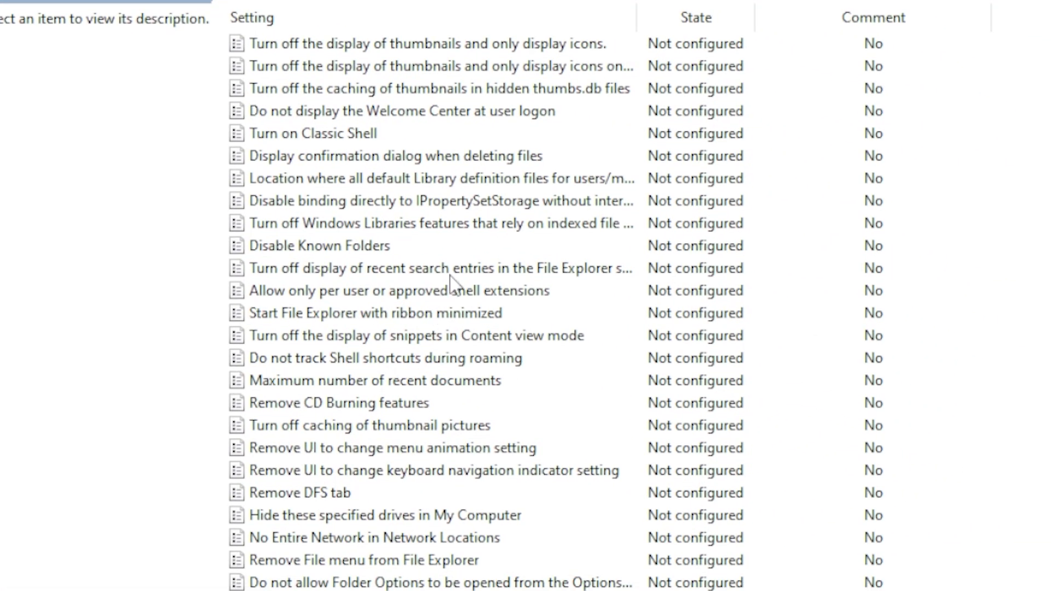
Step: Widen the Setting column, set 'Turn off display of recent search entries' to Enabled, and close it
{"action": "left_click", "coordinate": [450, 274]}
{"action": "left_click_drag", "start_coordinate": [637, 17], "coordinate": [783, 14]}
{"action": "double_click", "coordinate": [770, 266]}
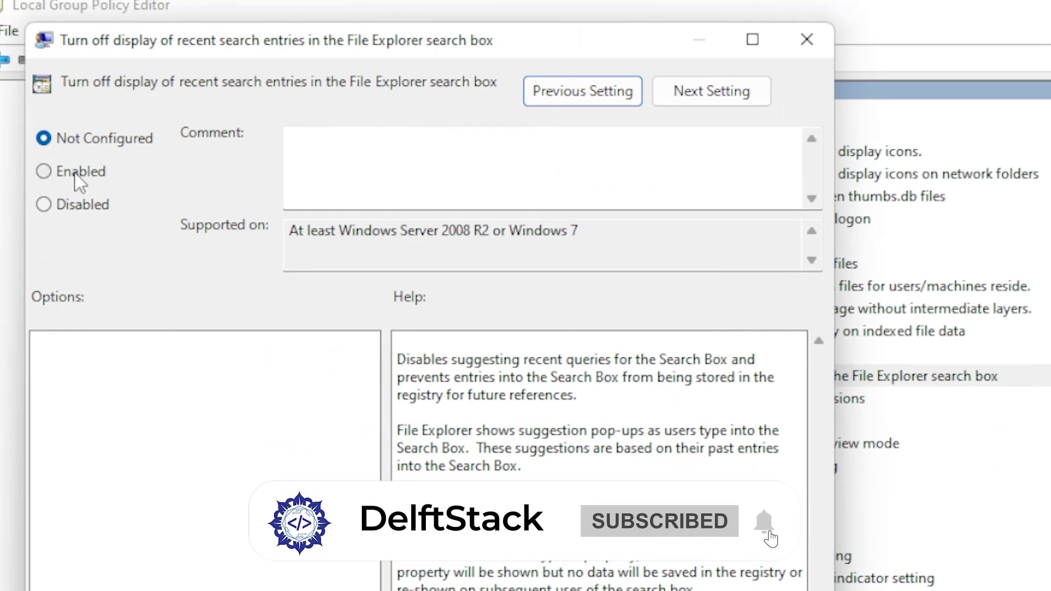
{"action": "left_click", "coordinate": [81, 173]}
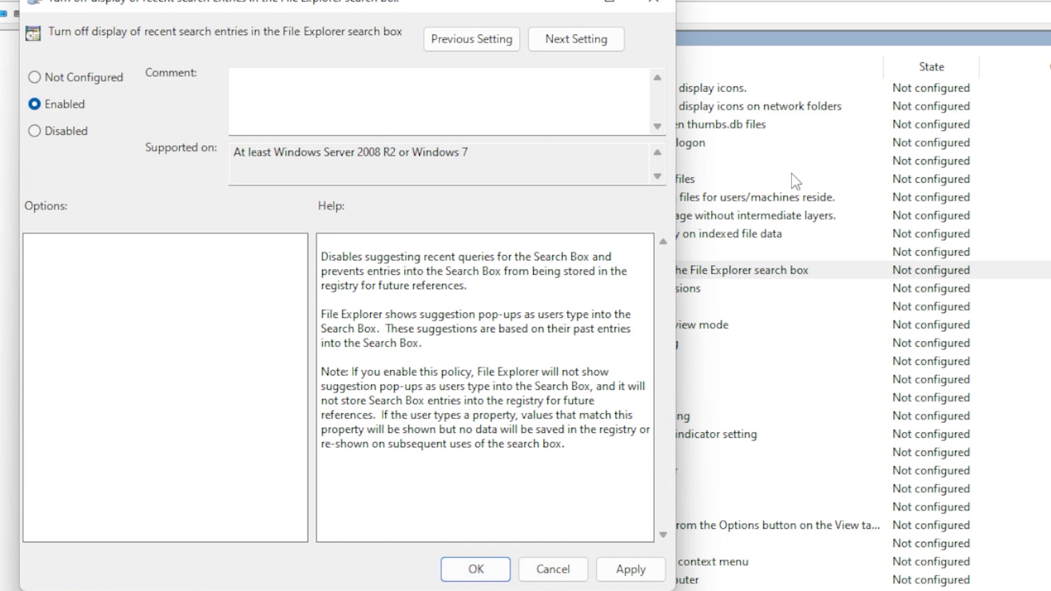
{"action": "left_click", "coordinate": [655, 6]}
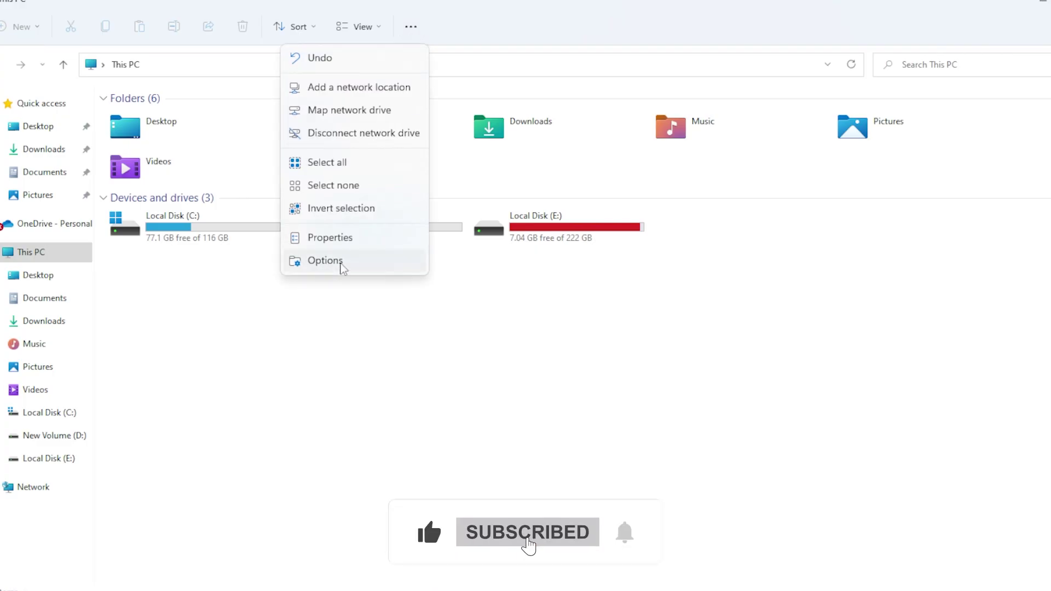
{"action": "left_click", "coordinate": [341, 262]}
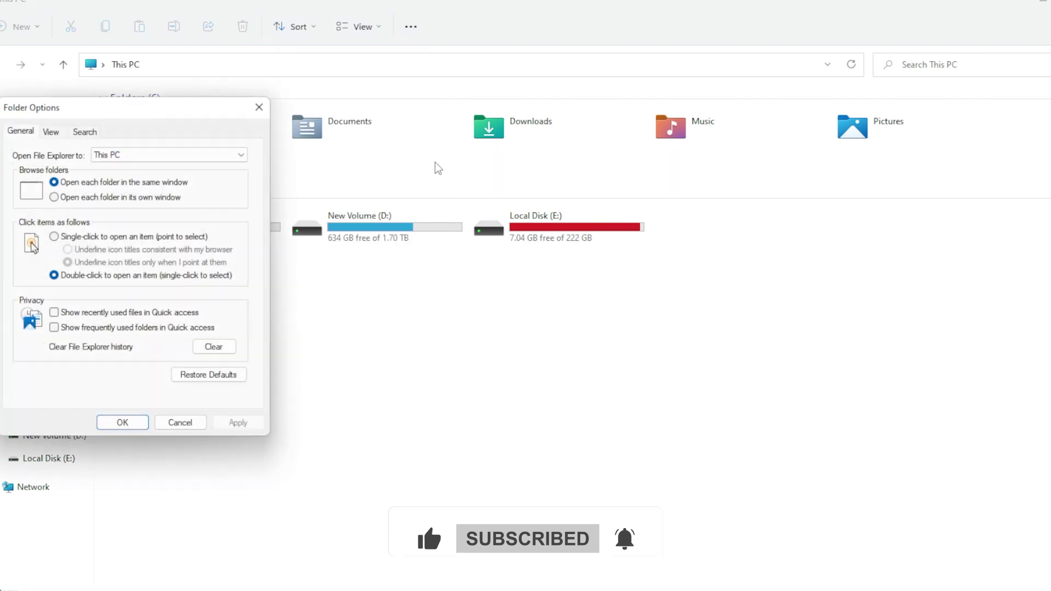
{"action": "left_click_drag", "start_coordinate": [205, 113], "coordinate": [297, 87]}
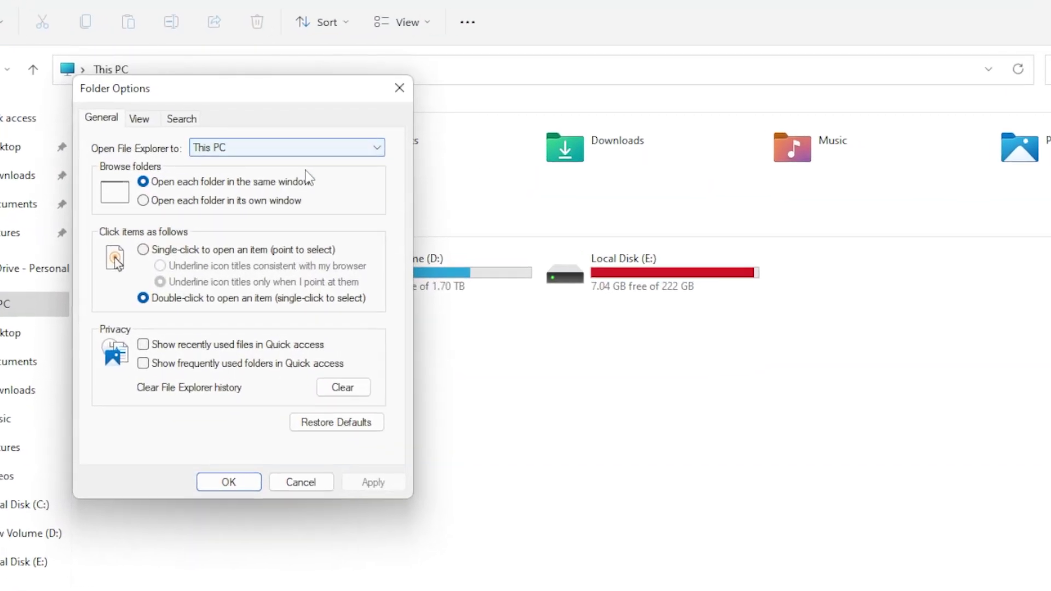
{"action": "left_click", "coordinate": [139, 119]}
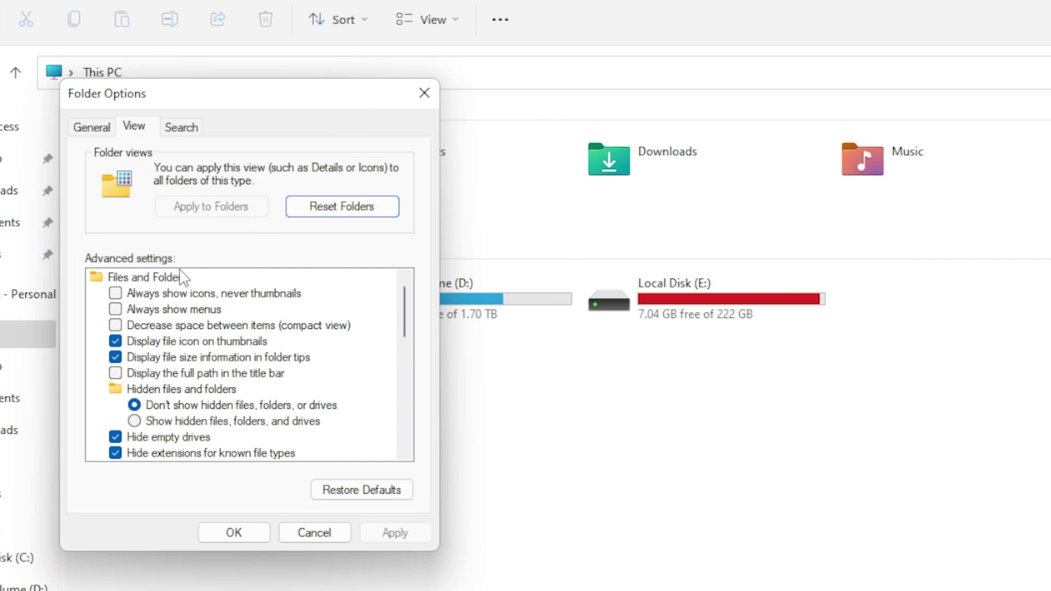
{"action": "left_click", "coordinate": [115, 295]}
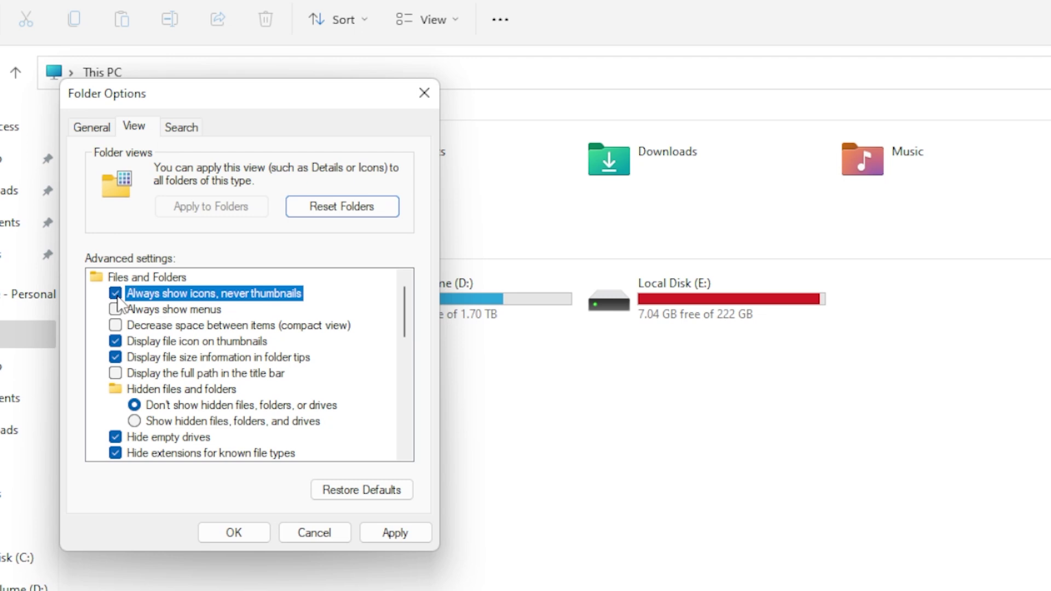
{"action": "left_click", "coordinate": [117, 297]}
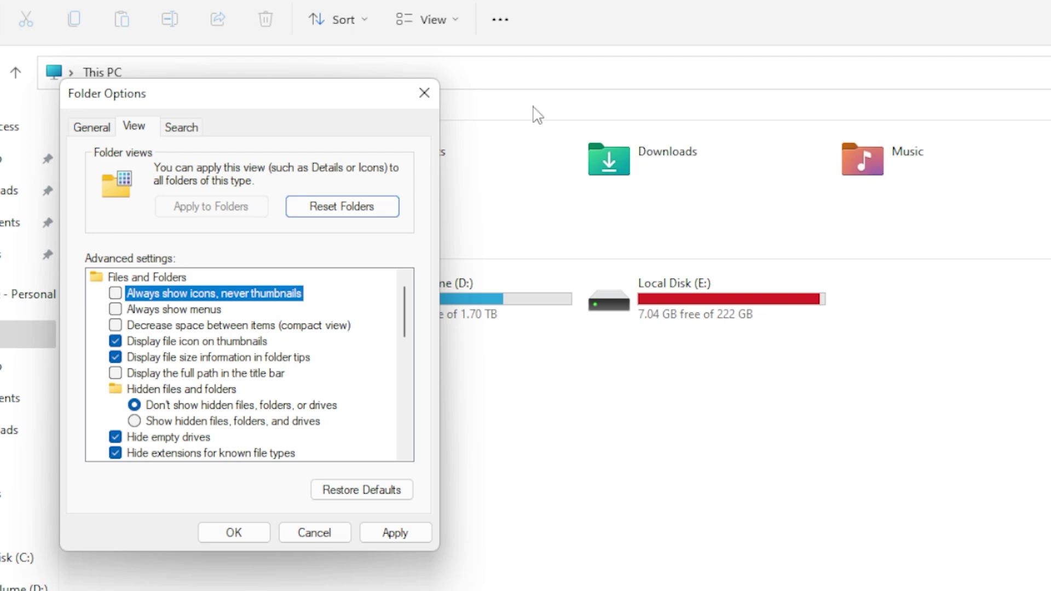
{"action": "left_click", "coordinate": [431, 98]}
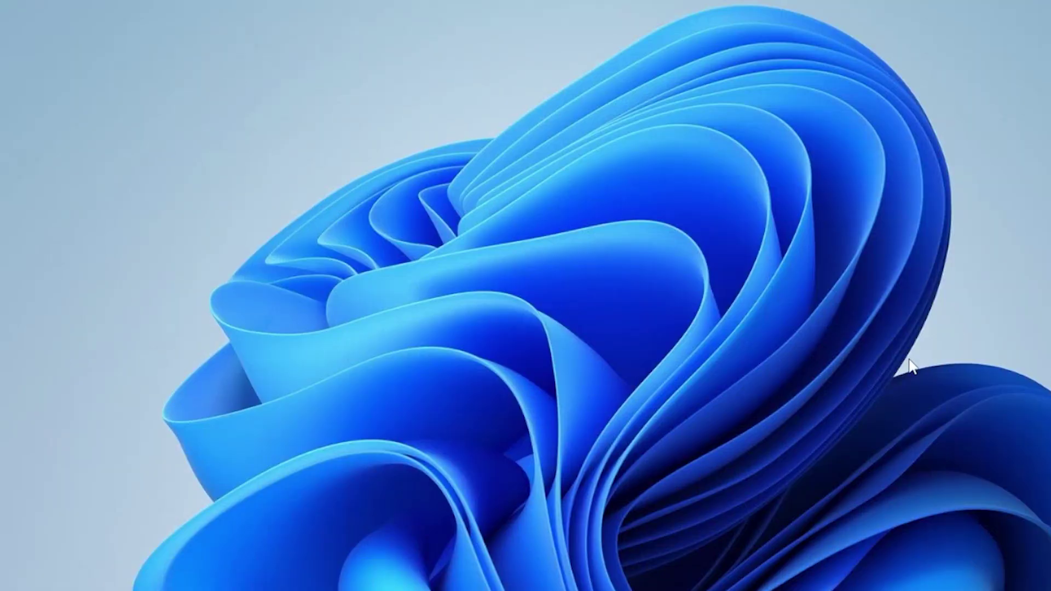
Step: Search 'ind' in Start and launch Indexing Options from the results
{"action": "key", "text": "super"}
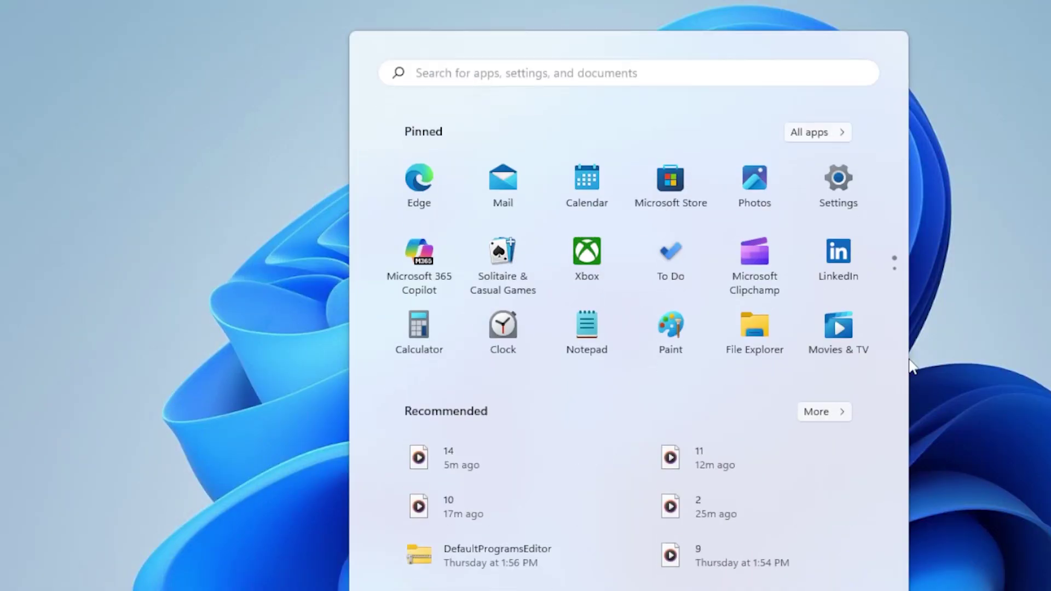
{"action": "type", "text": "ind"}
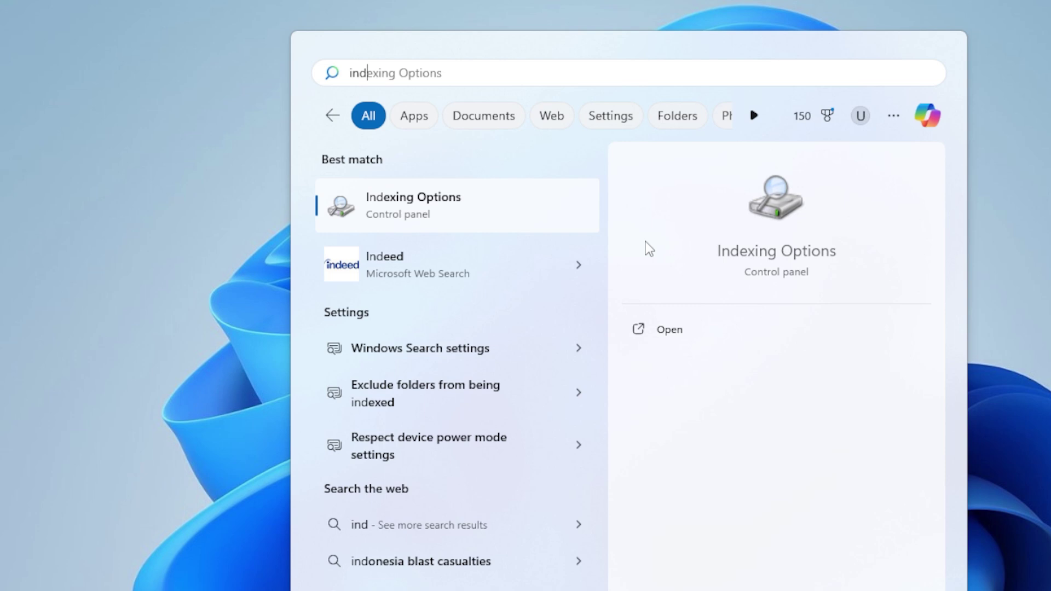
{"action": "left_click", "coordinate": [529, 198]}
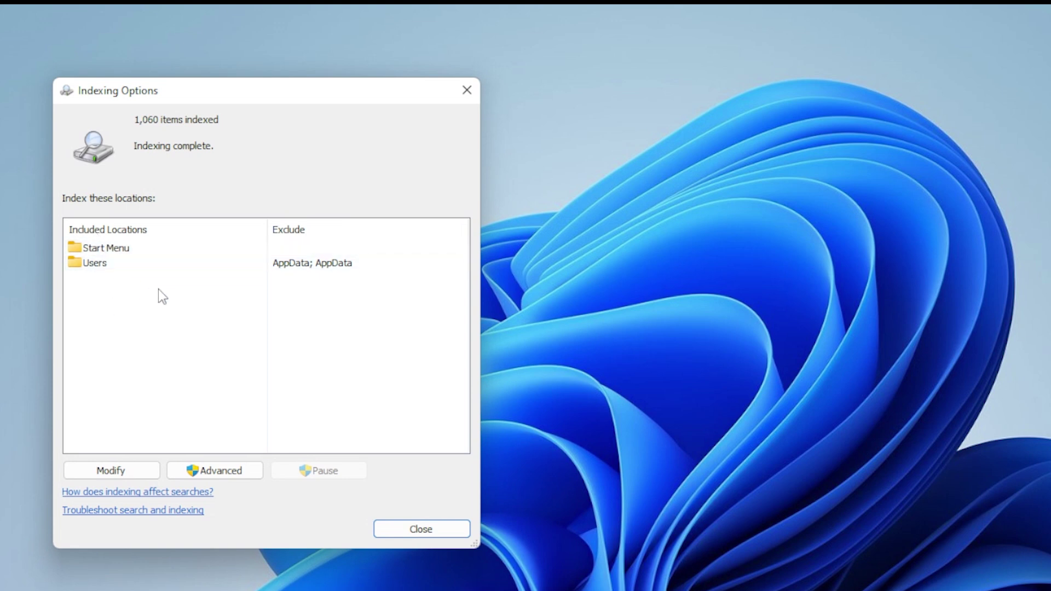
{"action": "left_click", "coordinate": [103, 267]}
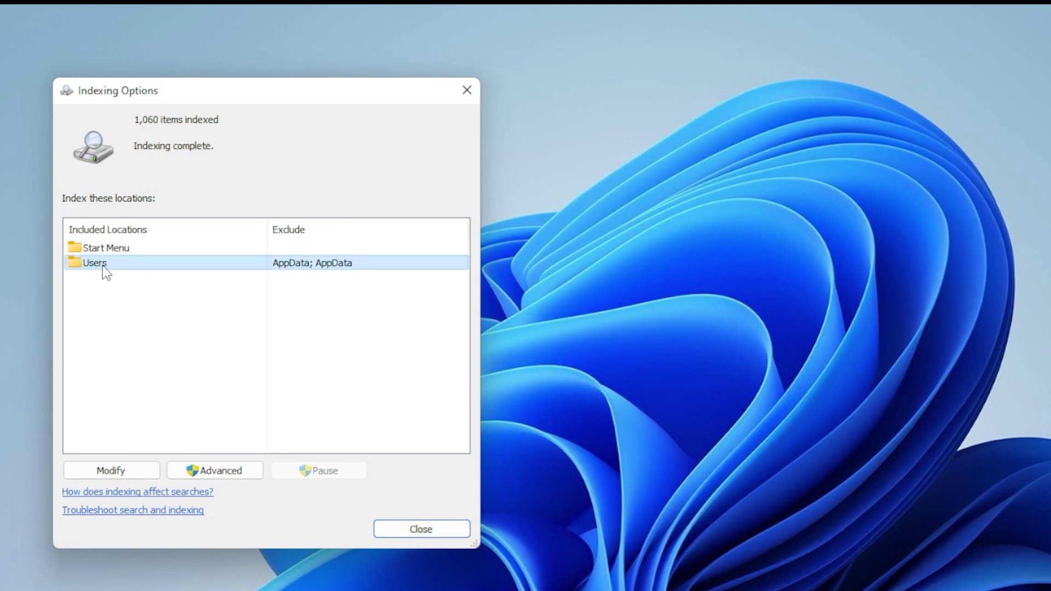
{"action": "left_click", "coordinate": [103, 317]}
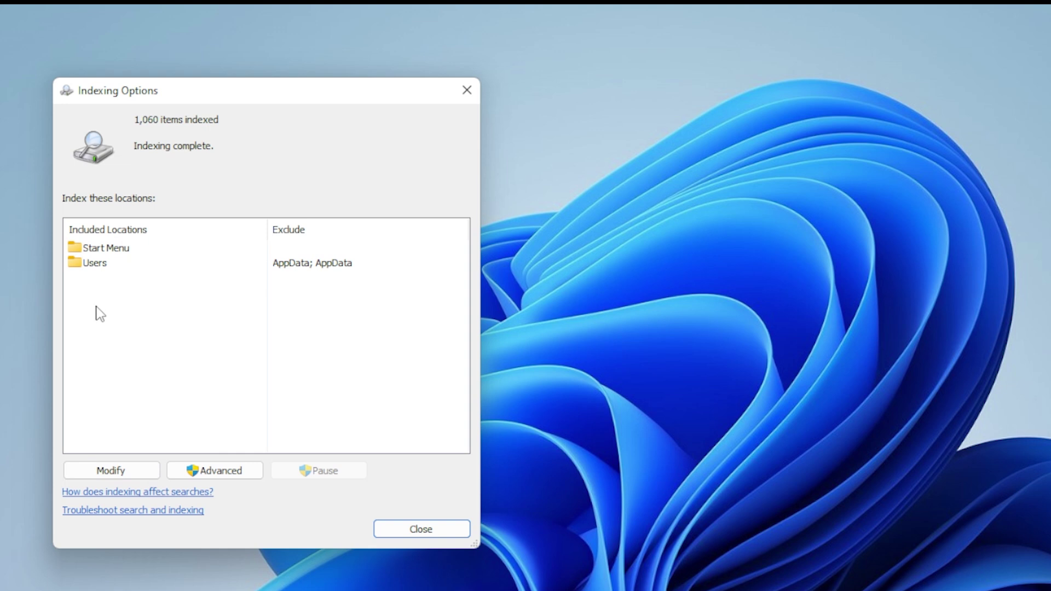
{"action": "left_click", "coordinate": [106, 267]}
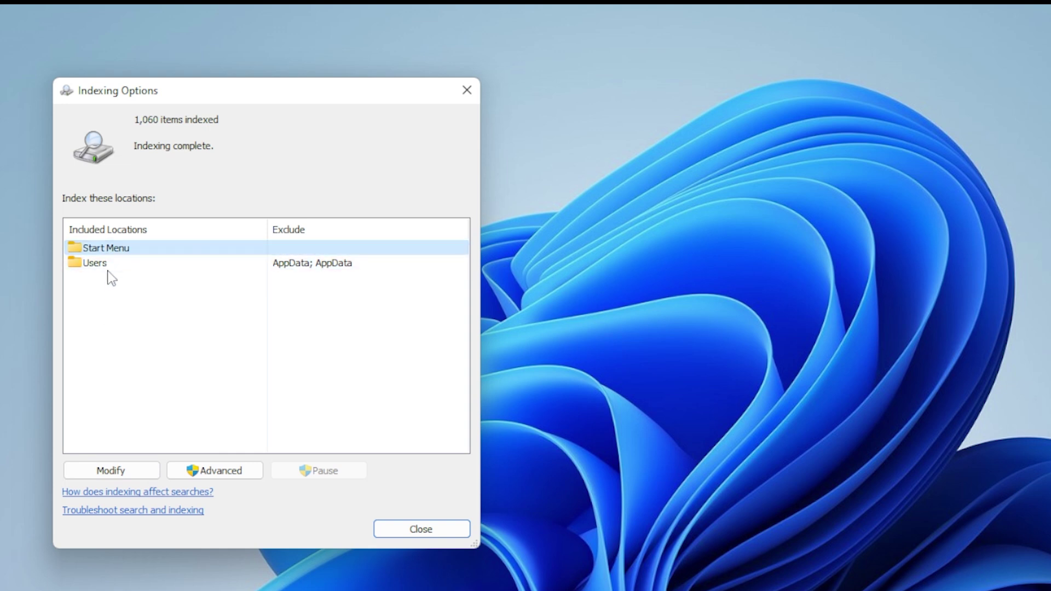
{"action": "left_click", "coordinate": [112, 470]}
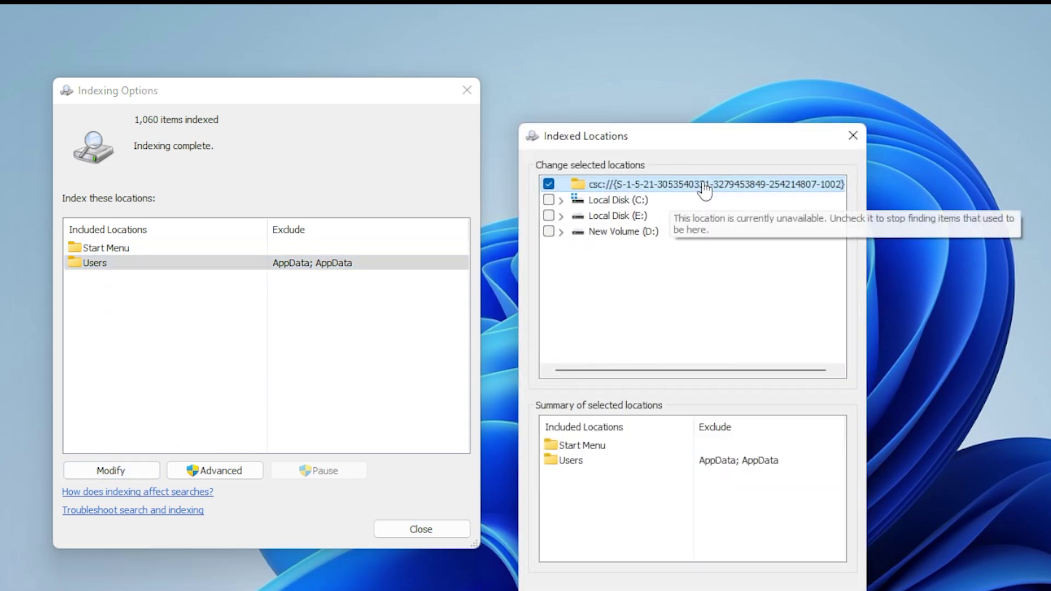
{"action": "left_click", "coordinate": [852, 141]}
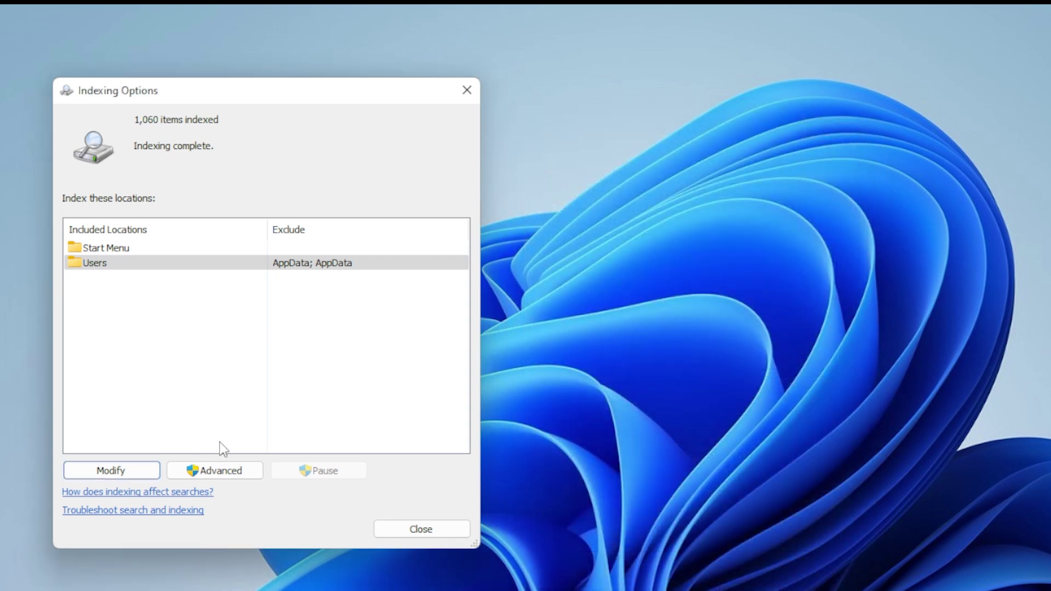
{"action": "left_click", "coordinate": [149, 472]}
{"action": "key", "text": "Escape"}
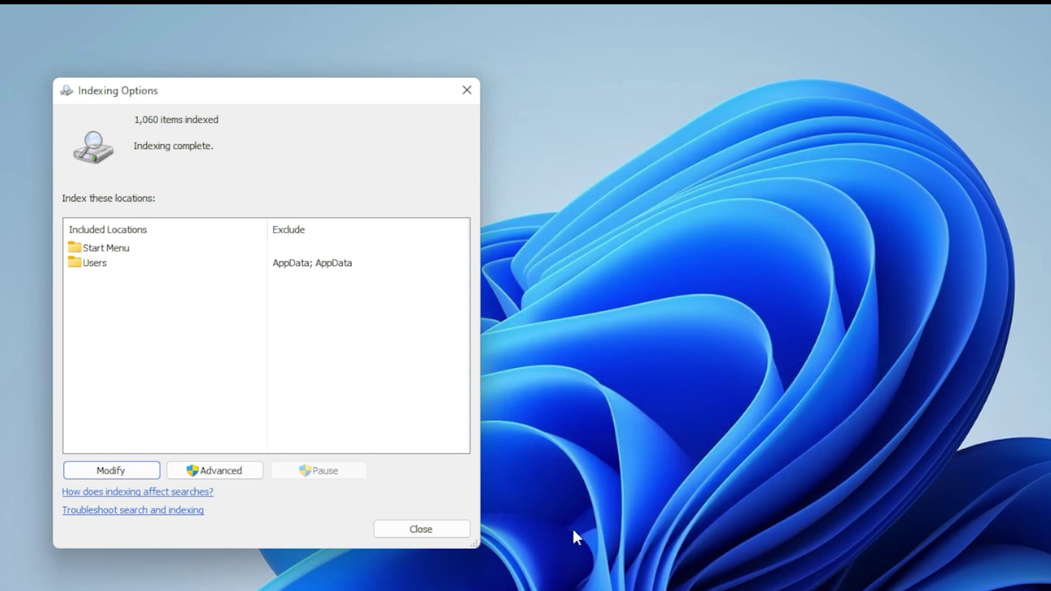
{"action": "left_click", "coordinate": [251, 470]}
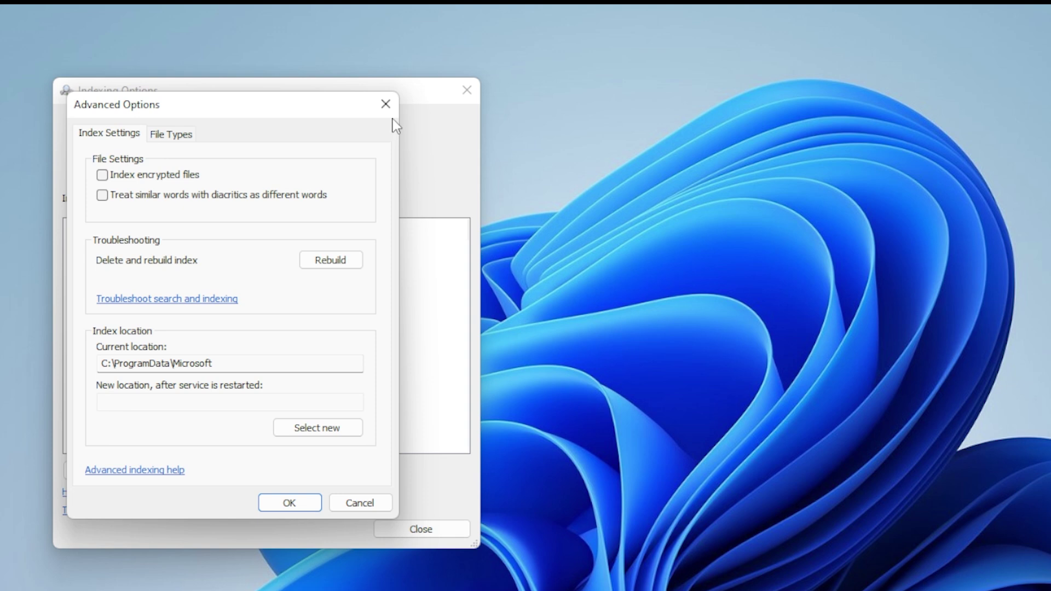
{"action": "left_click", "coordinate": [389, 108]}
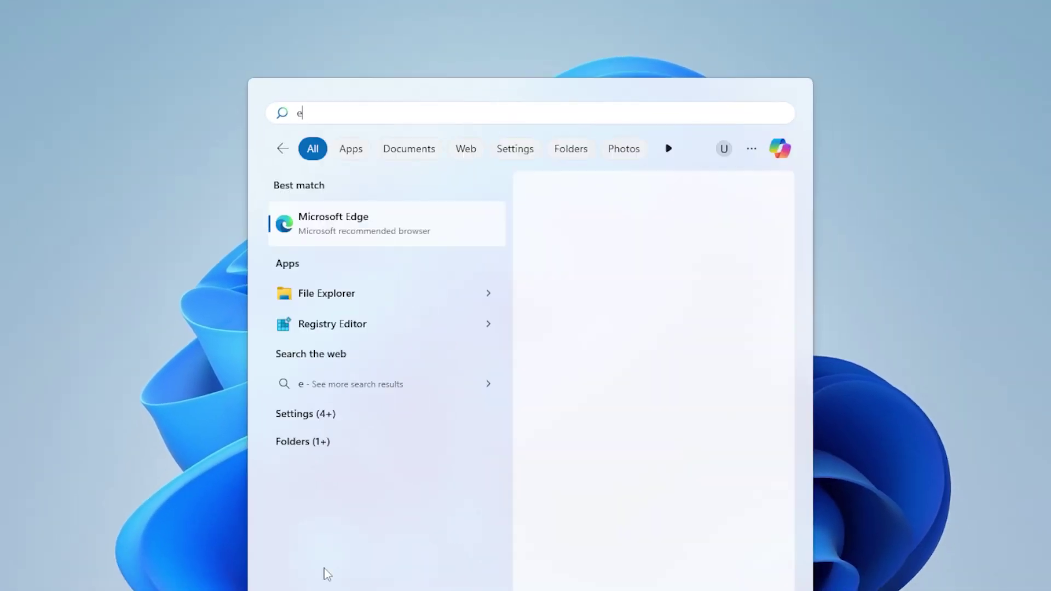
Step: Launch Microsoft Edge and web-search 'shell ex view'
{"action": "left_click", "coordinate": [335, 230]}
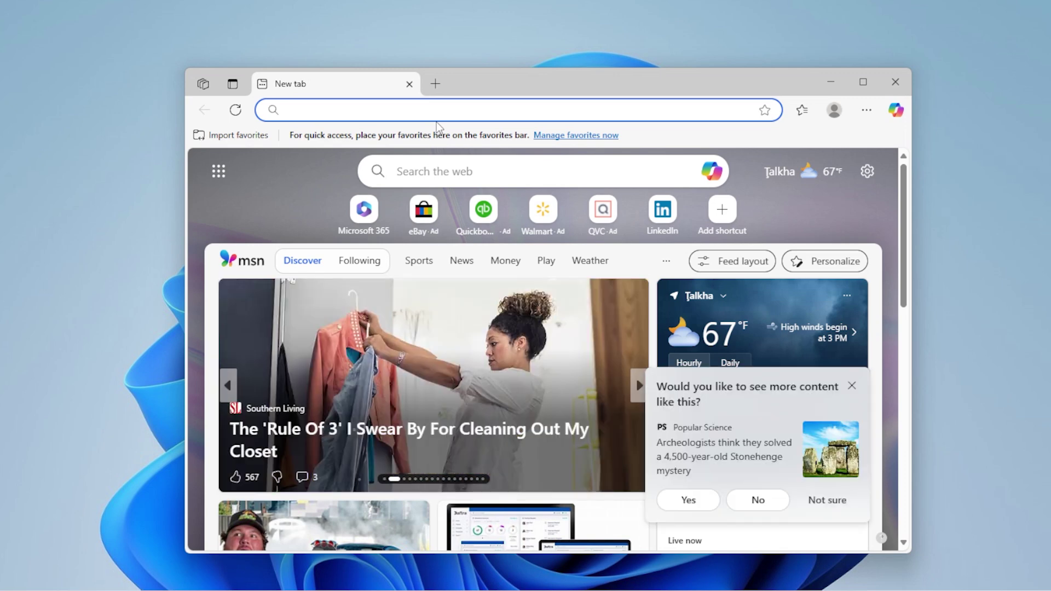
{"action": "type", "text": "shell"}
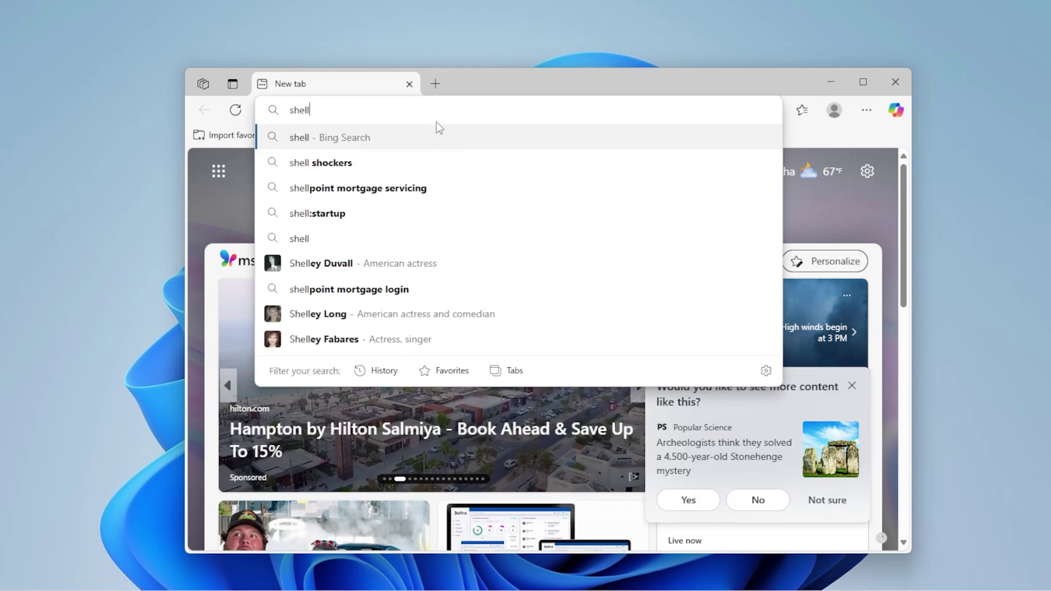
{"action": "type", "text": " ex view"}
{"action": "key", "text": "Return"}
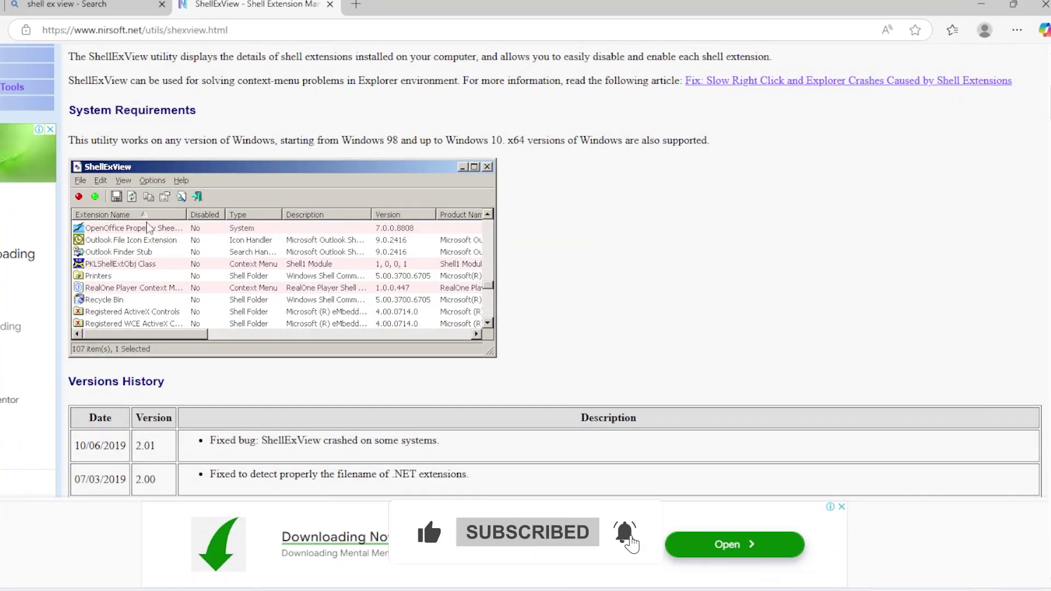
{"action": "scroll", "coordinate": [208, 222], "scroll_direction": "down", "scroll_amount": 4}
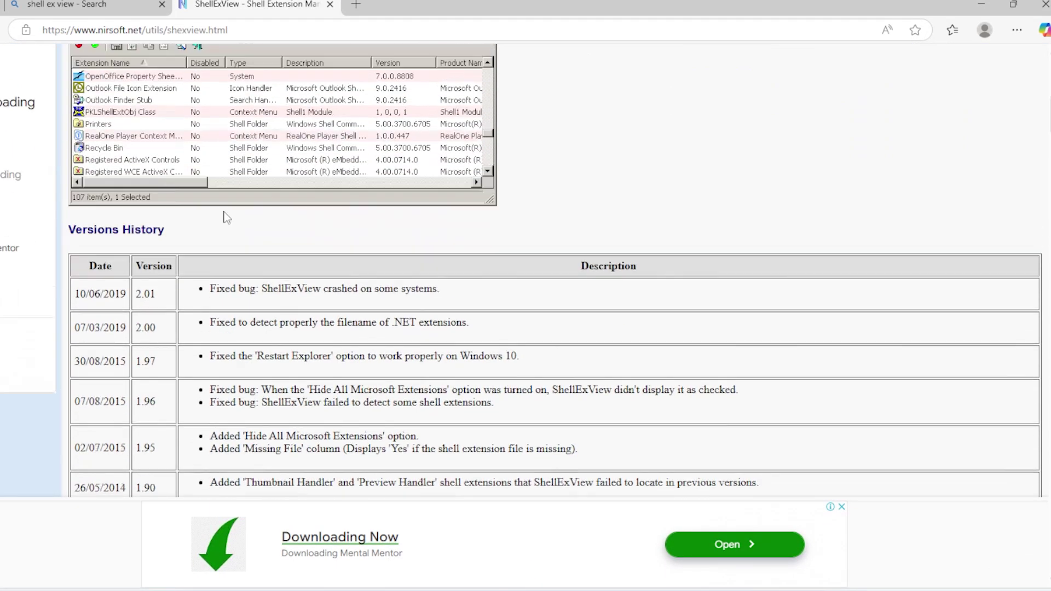
Step: Scroll through the NirSoft ShellExView page's description, screenshot and Versions History
{"action": "scroll", "coordinate": [256, 218], "scroll_direction": "up", "scroll_amount": 3}
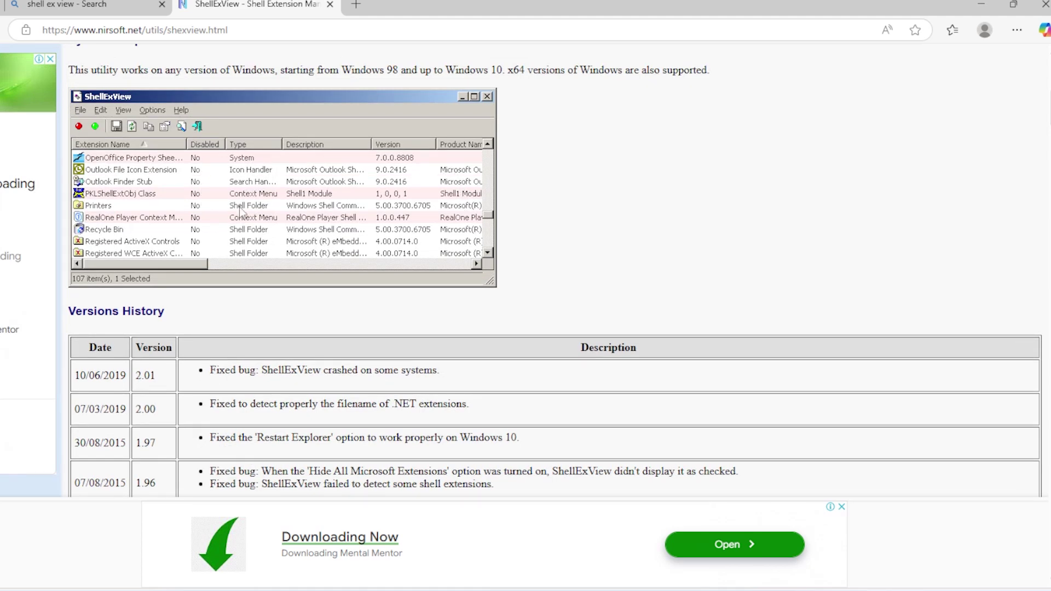
{"action": "scroll", "coordinate": [246, 203], "scroll_direction": "down", "scroll_amount": 5}
{"action": "scroll", "coordinate": [247, 202], "scroll_direction": "down", "scroll_amount": 5}
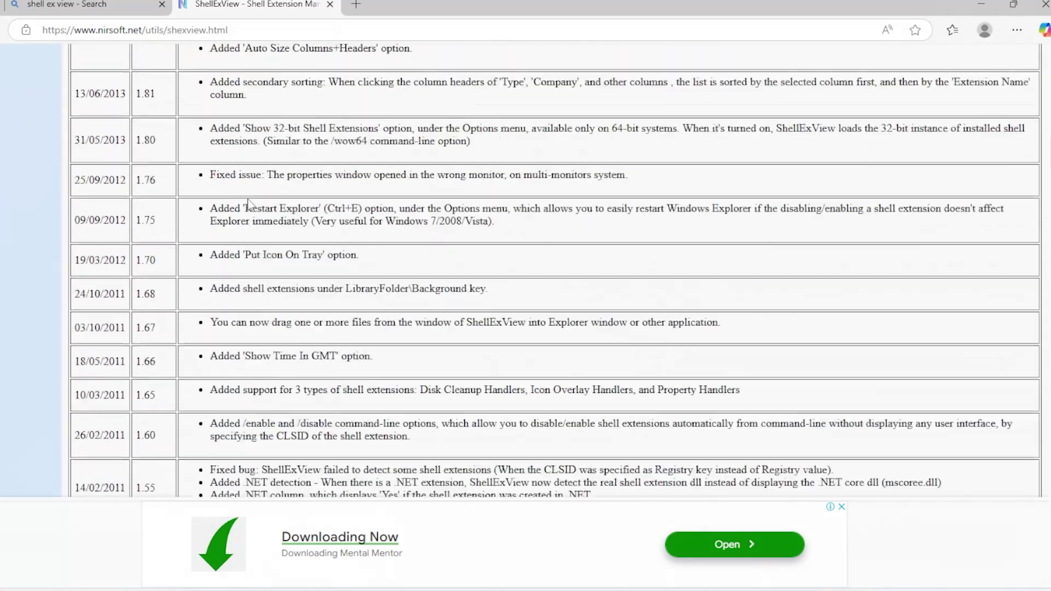
{"action": "scroll", "coordinate": [252, 203], "scroll_direction": "up", "scroll_amount": 15}
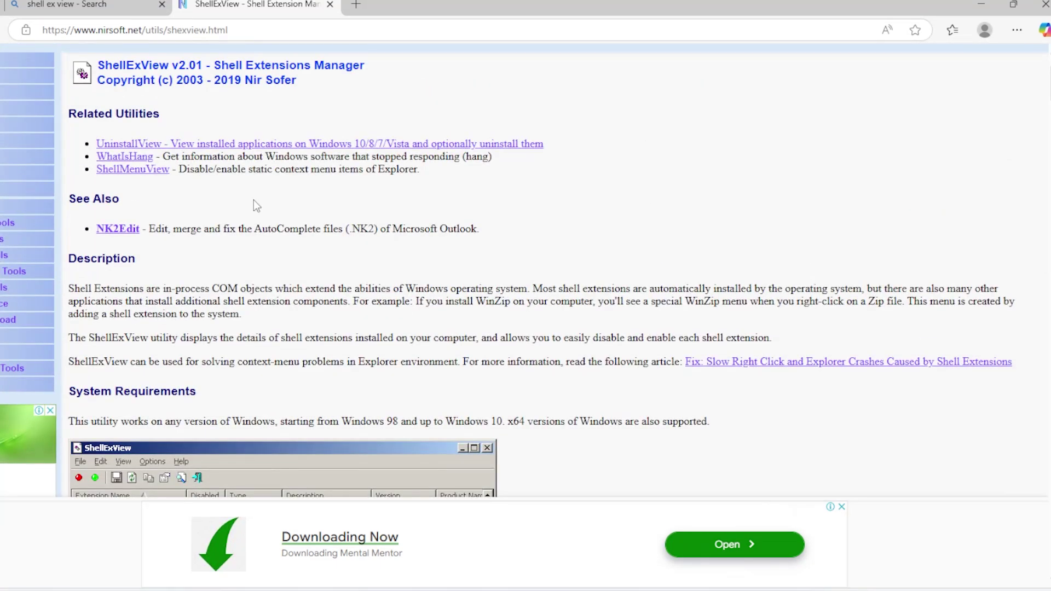
{"action": "scroll", "coordinate": [254, 199], "scroll_direction": "down", "scroll_amount": 3}
{"action": "scroll", "coordinate": [252, 229], "scroll_direction": "down", "scroll_amount": 1}
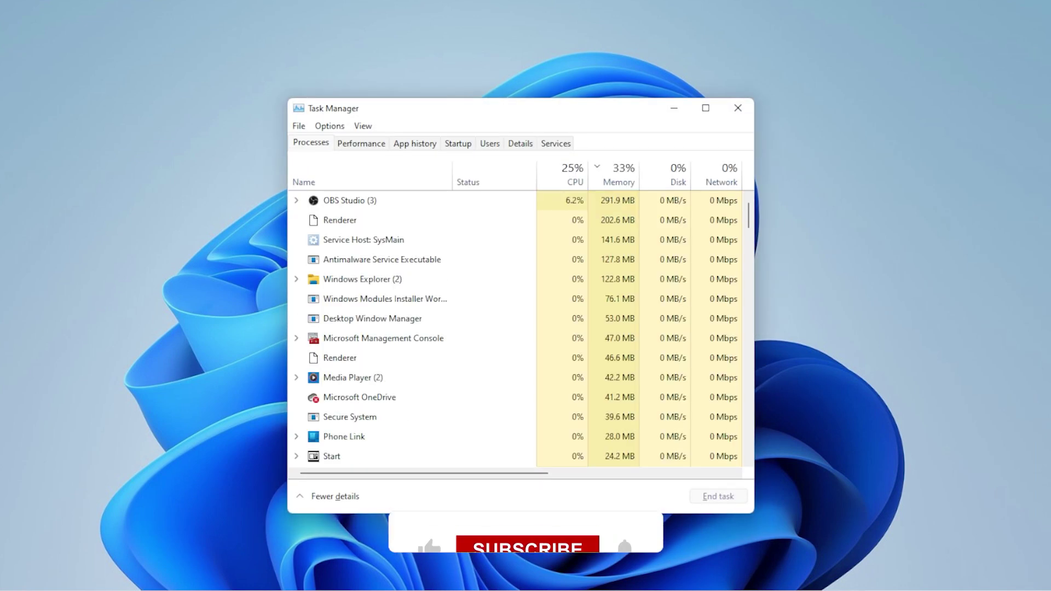
Step: Select Windows Explorer in Task Manager, bring up its context menu, then close Task Manager
{"action": "left_click", "coordinate": [397, 277]}
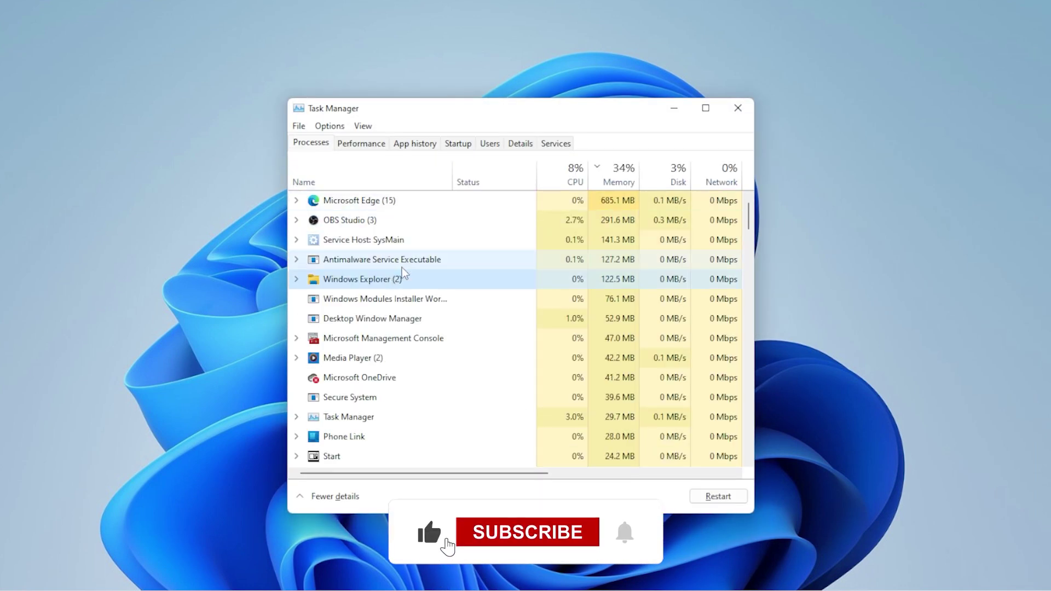
{"action": "right_click", "coordinate": [410, 284]}
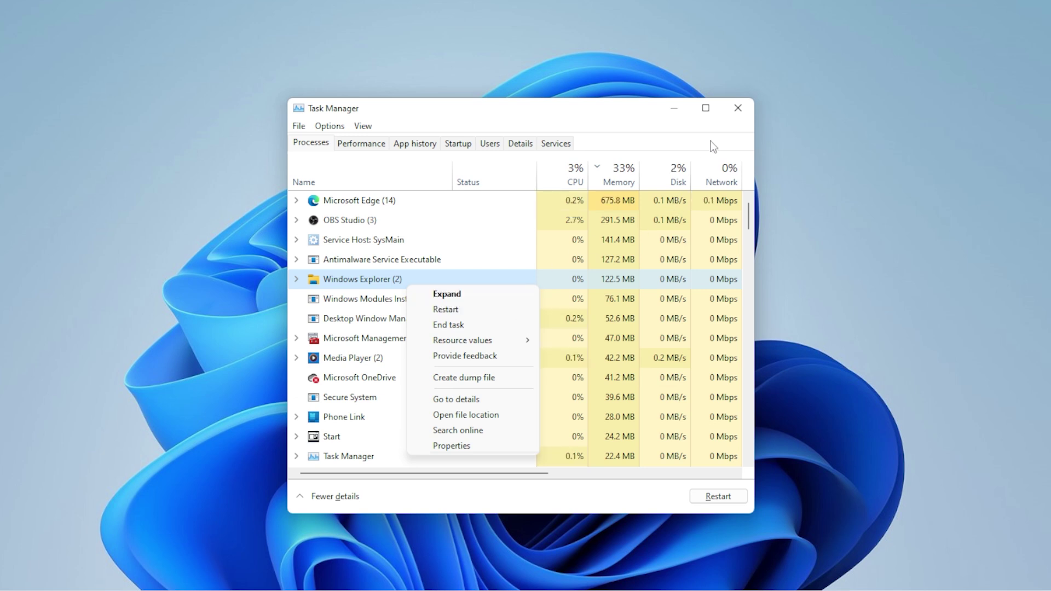
{"action": "left_click", "coordinate": [738, 109]}
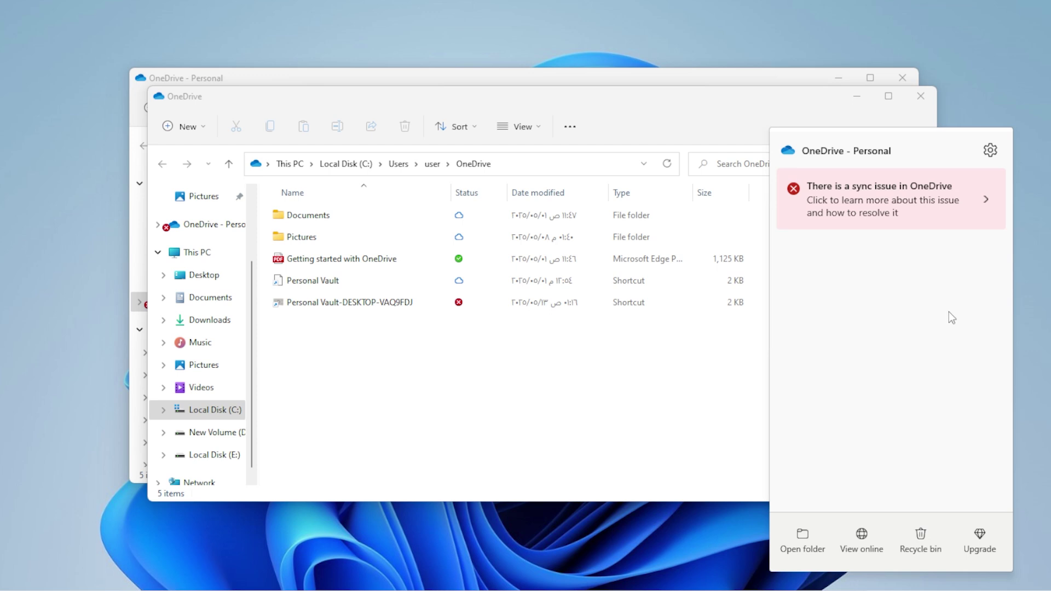
Step: Pause OneDrive syncing for 2 hours, dismiss its panel, and close both OneDrive folder windows
{"action": "left_click", "coordinate": [990, 151]}
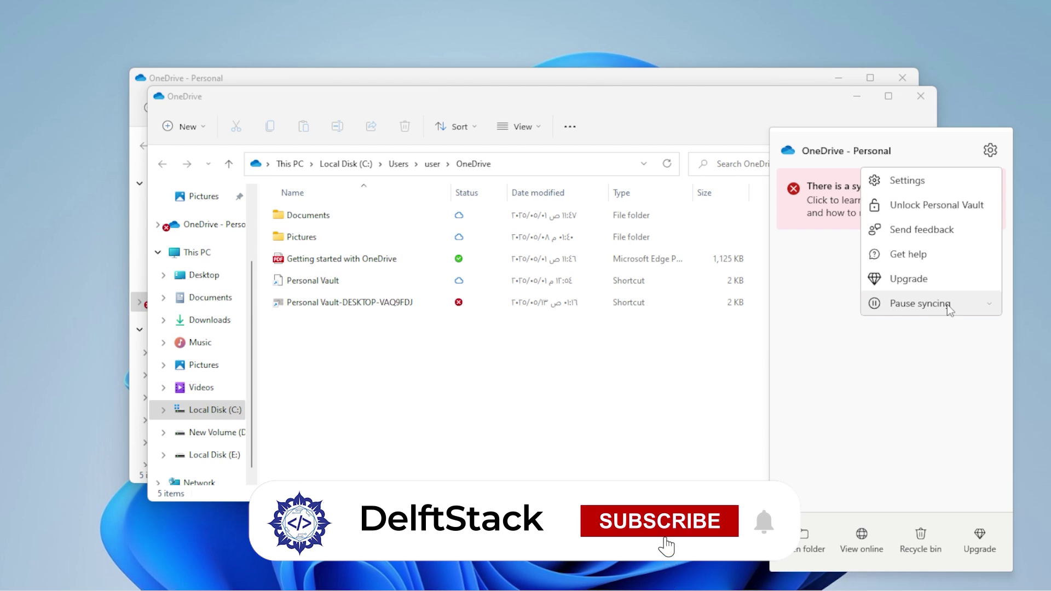
{"action": "left_click", "coordinate": [933, 303]}
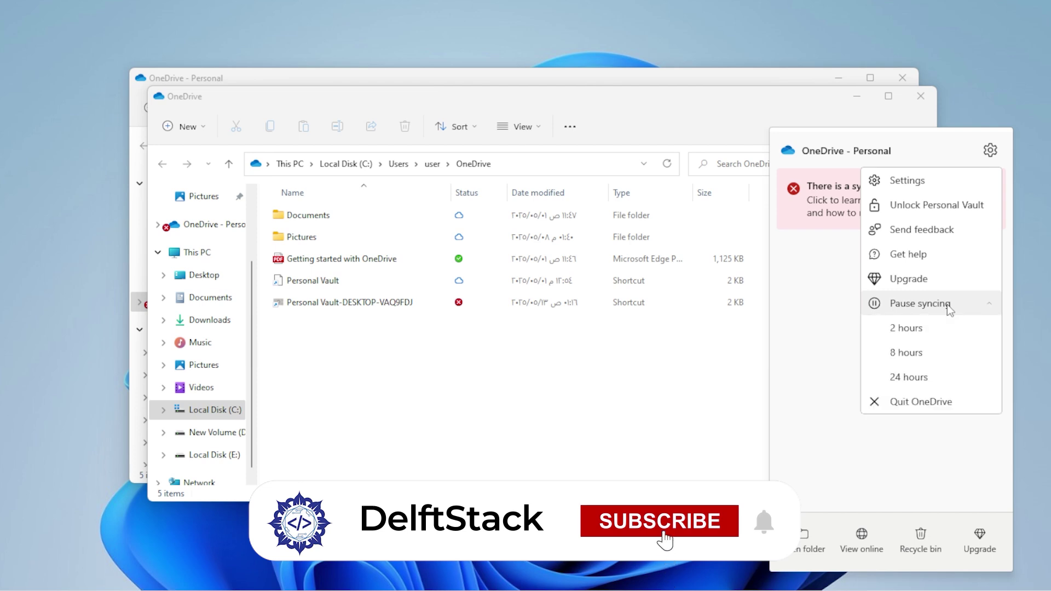
{"action": "left_click", "coordinate": [941, 333]}
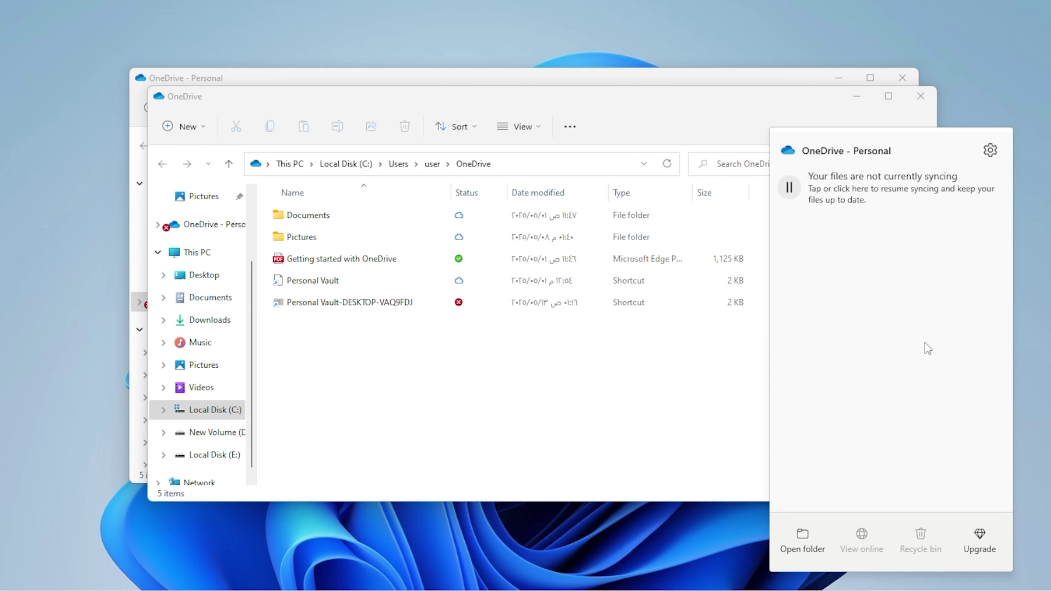
{"action": "left_click", "coordinate": [679, 402]}
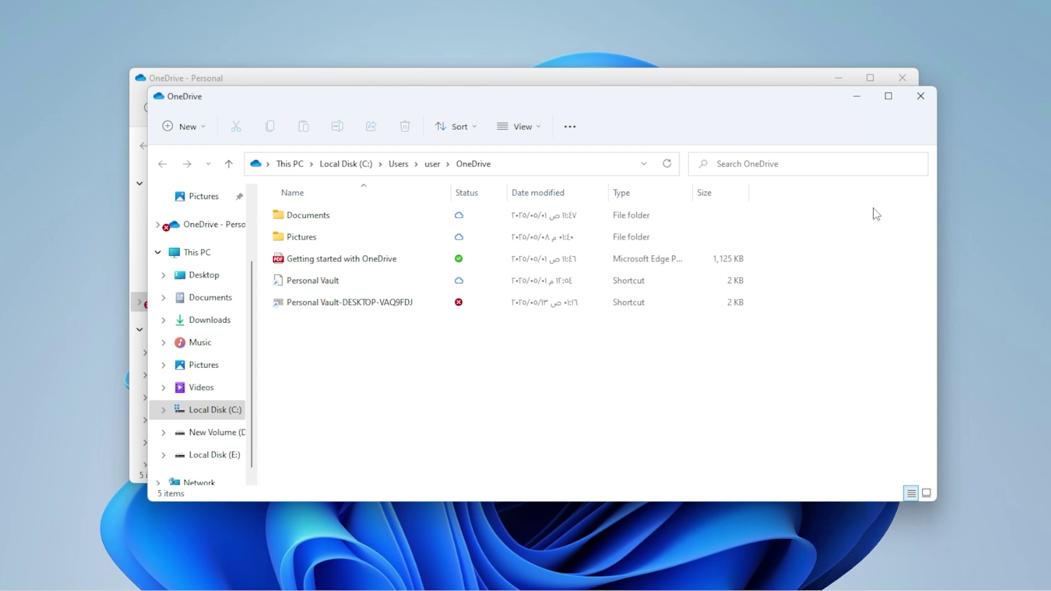
{"action": "left_click", "coordinate": [921, 96]}
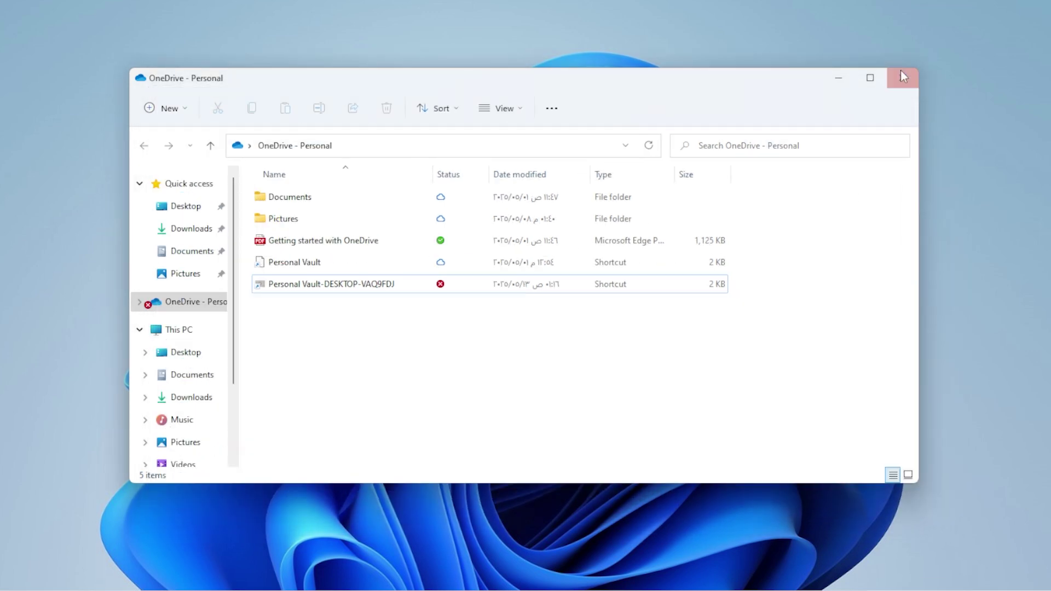
{"action": "left_click", "coordinate": [902, 78]}
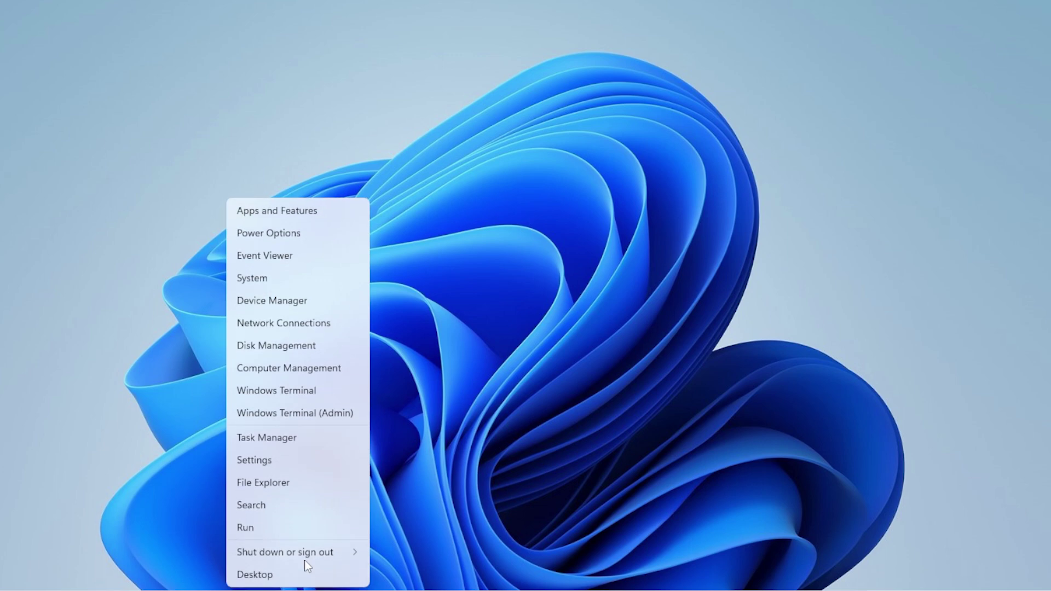
Step: In Device Manager, auto-search for an updated NVIDIA GeForce GTX 1650 SUPER driver, then close the results
{"action": "left_click", "coordinate": [304, 305]}
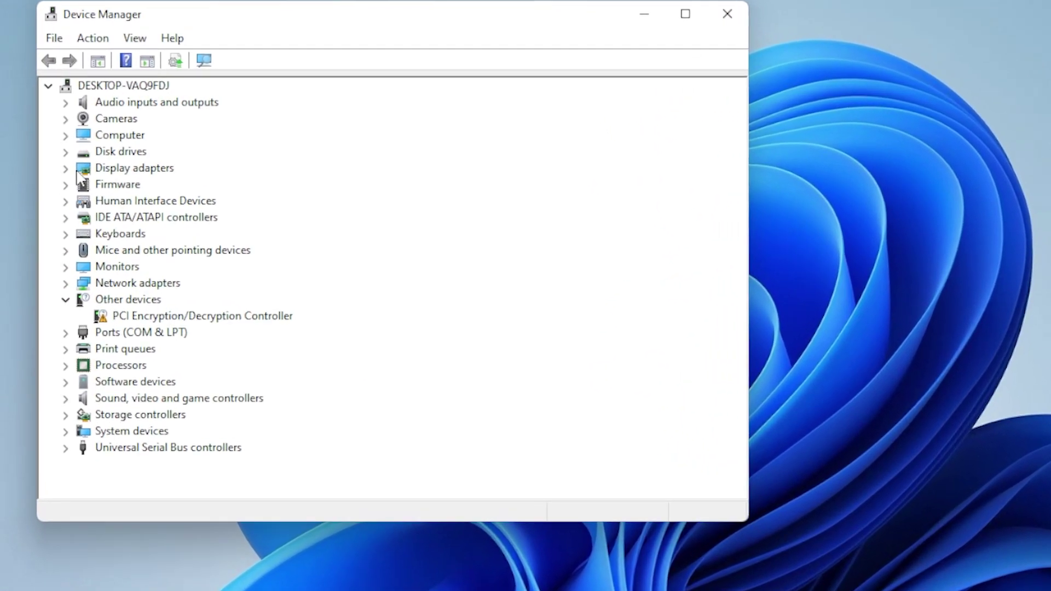
{"action": "left_click", "coordinate": [15, 151]}
{"action": "left_click", "coordinate": [84, 166]}
{"action": "right_click", "coordinate": [207, 207]}
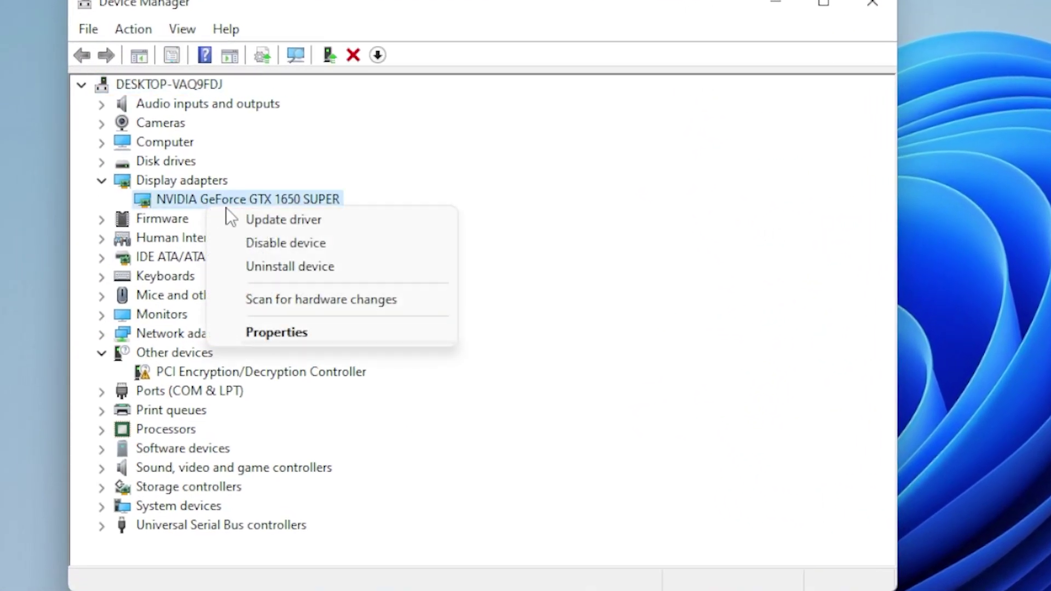
{"action": "left_click", "coordinate": [255, 219]}
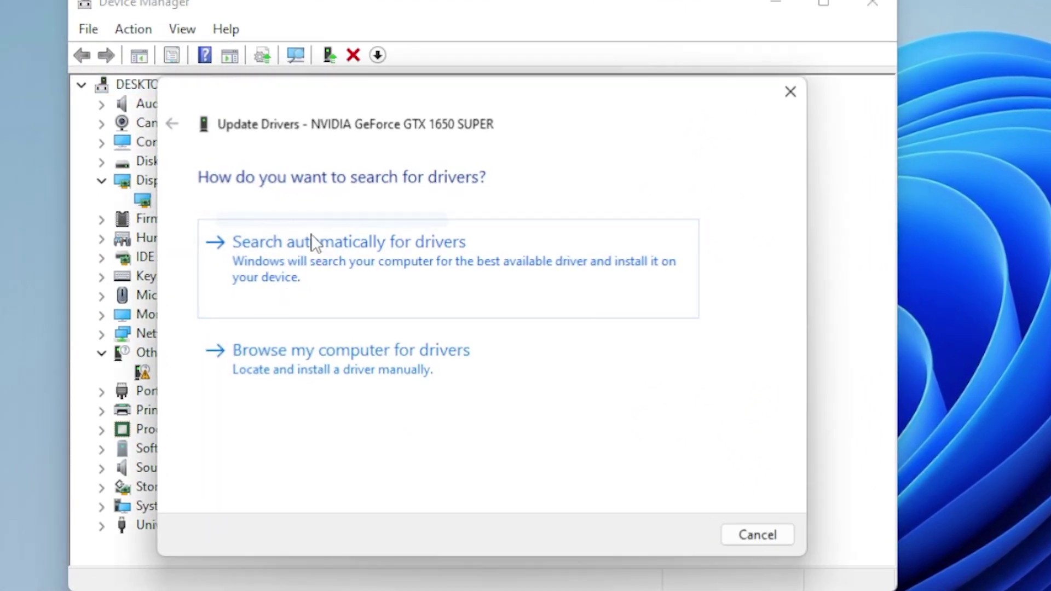
{"action": "left_click", "coordinate": [442, 264]}
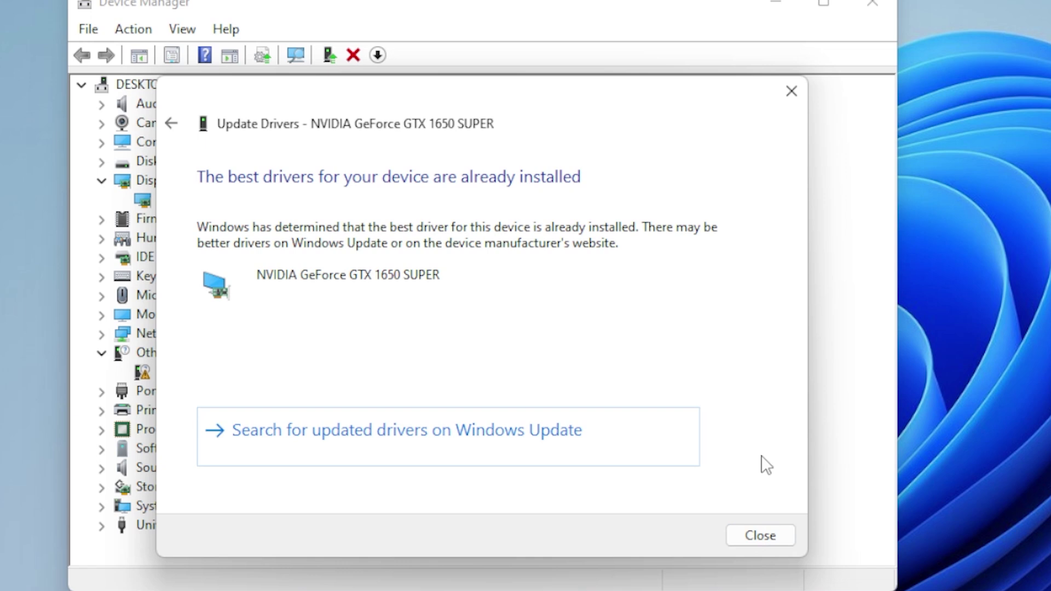
{"action": "left_click", "coordinate": [766, 537]}
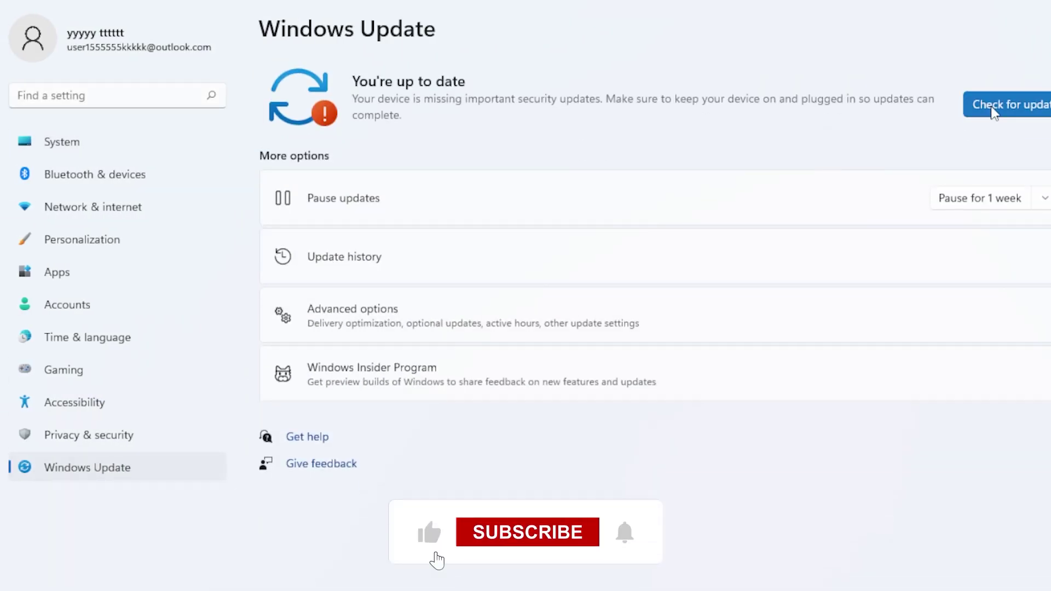
Step: Check for Windows updates, then review the seven installed quality updates in Update history
{"action": "left_click", "coordinate": [994, 112]}
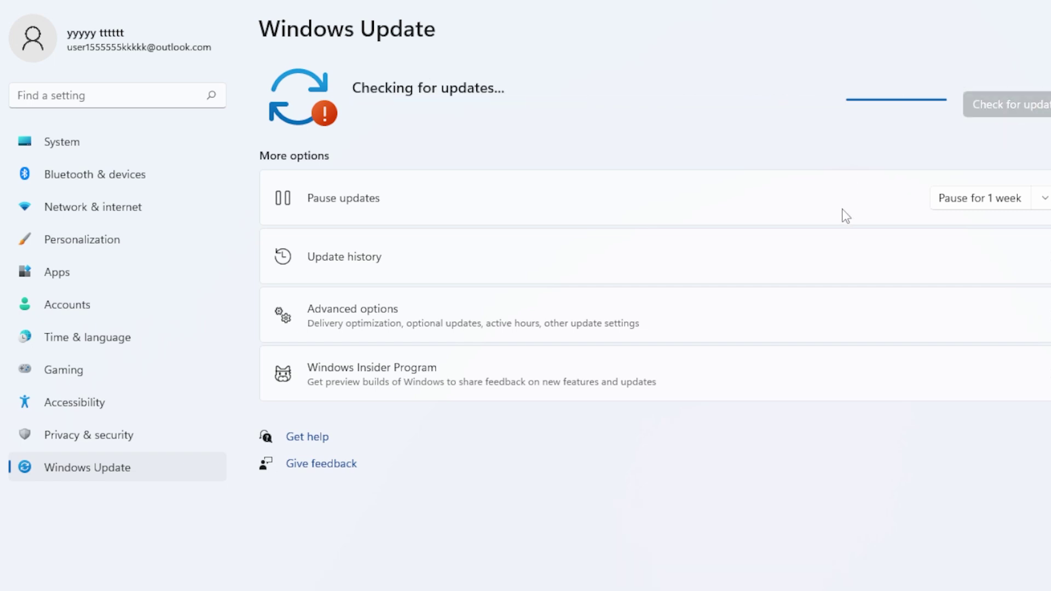
{"action": "left_click", "coordinate": [517, 270]}
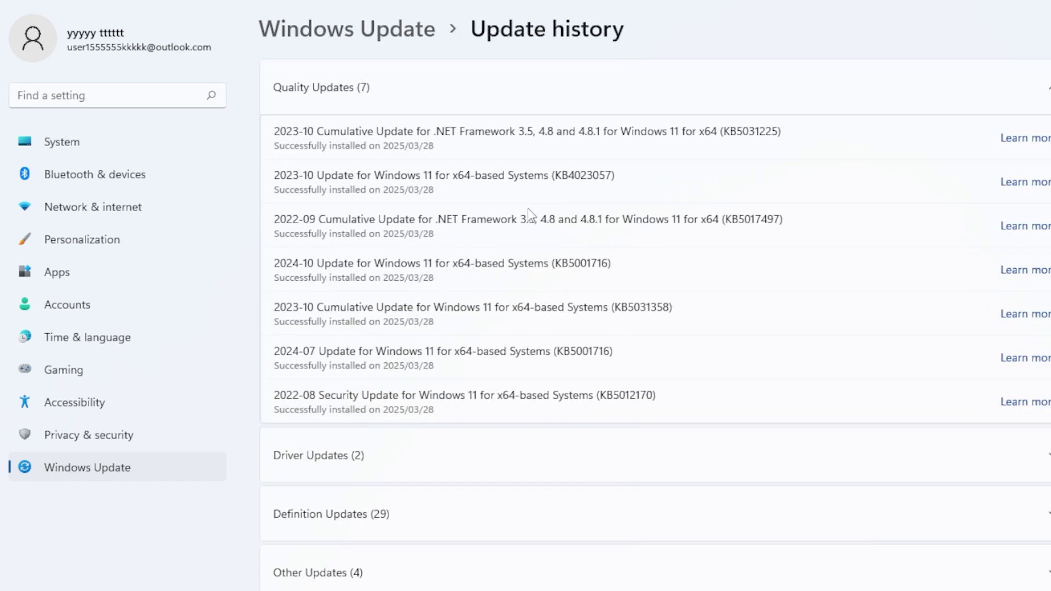
{"action": "scroll", "coordinate": [729, 184], "scroll_direction": "down", "scroll_amount": 2}
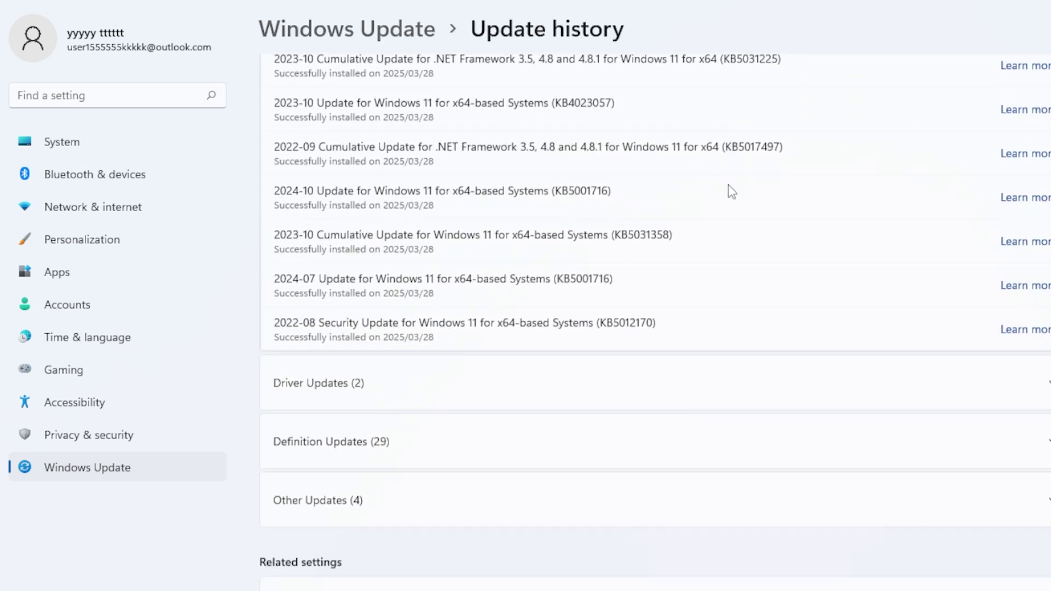
{"action": "scroll", "coordinate": [716, 208], "scroll_direction": "up", "scroll_amount": 2}
{"action": "left_click_drag", "start_coordinate": [330, 132], "coordinate": [408, 132]}
{"action": "left_click", "coordinate": [536, 126]}
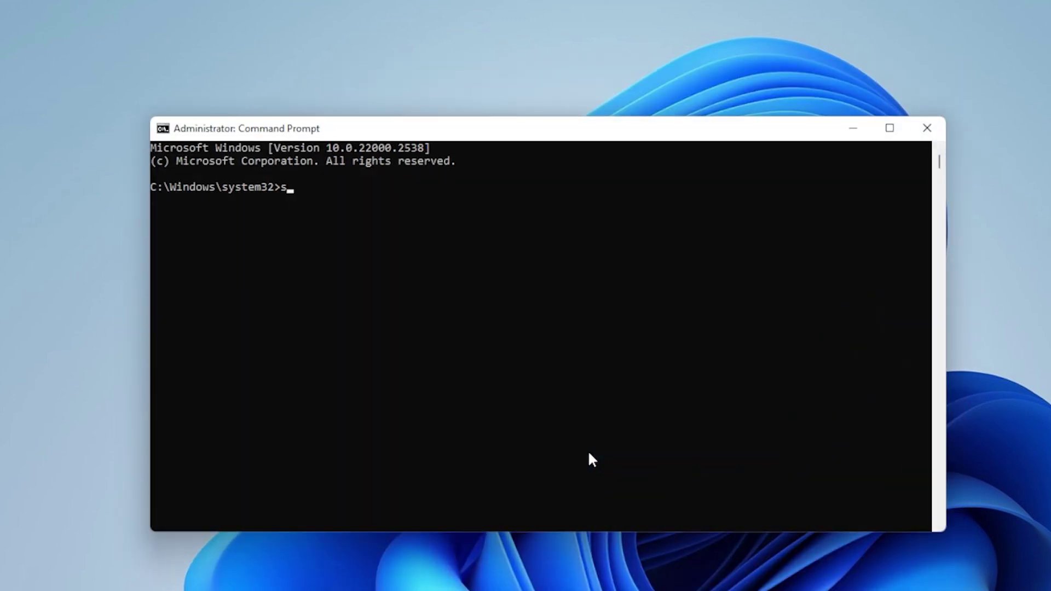
Step: Run sfc /scannow in the administrator Command Prompt to verify system files
{"action": "type", "text": "cannow"}
{"action": "key", "text": "Return"}
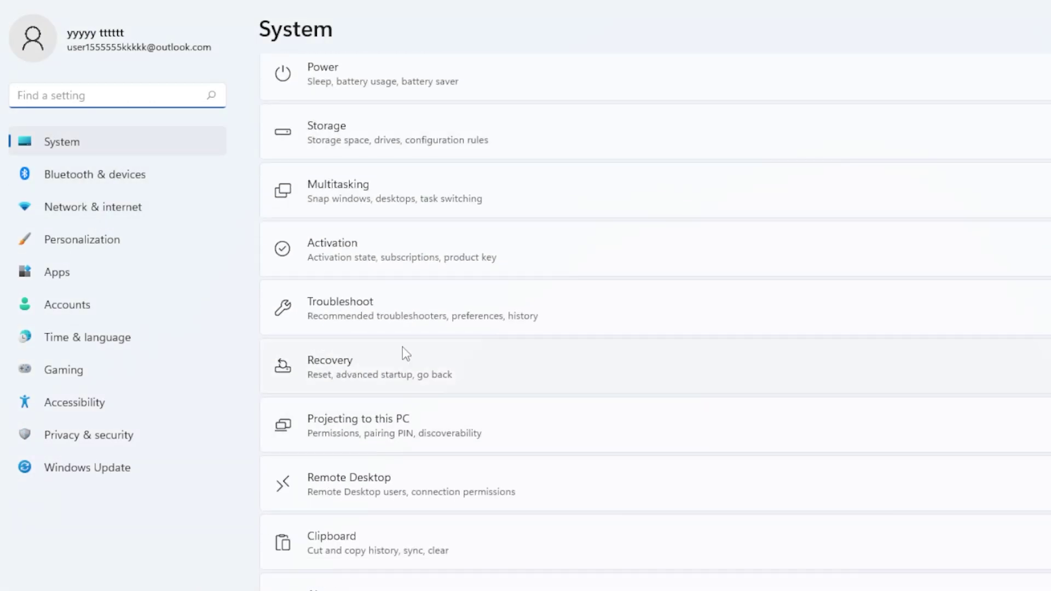
Step: Open System > Recovery, start Reset this PC, and cancel the Choose an option dialog
{"action": "left_click", "coordinate": [400, 366]}
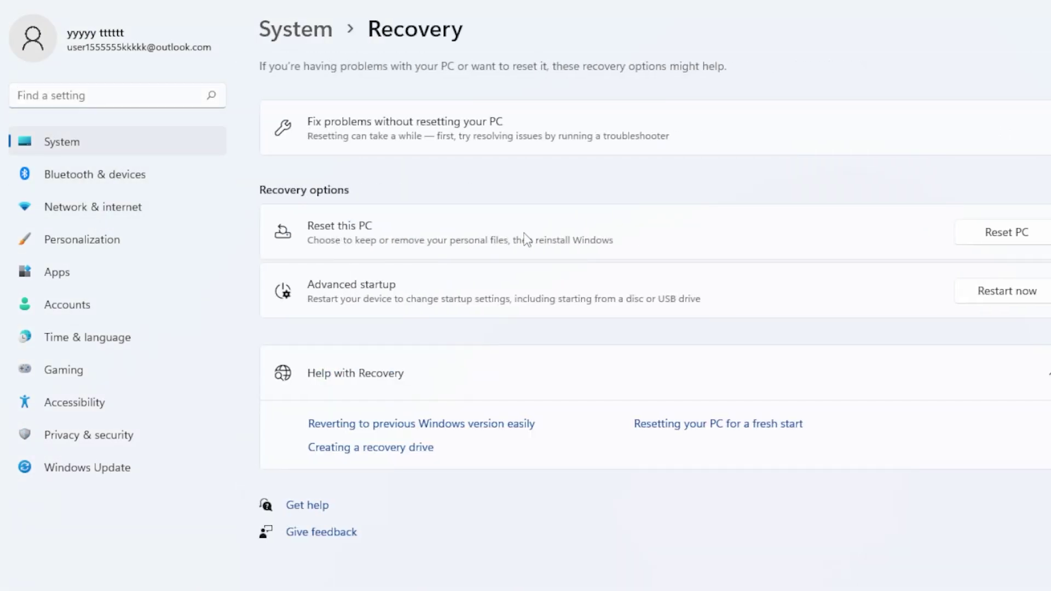
{"action": "left_click", "coordinate": [1004, 235]}
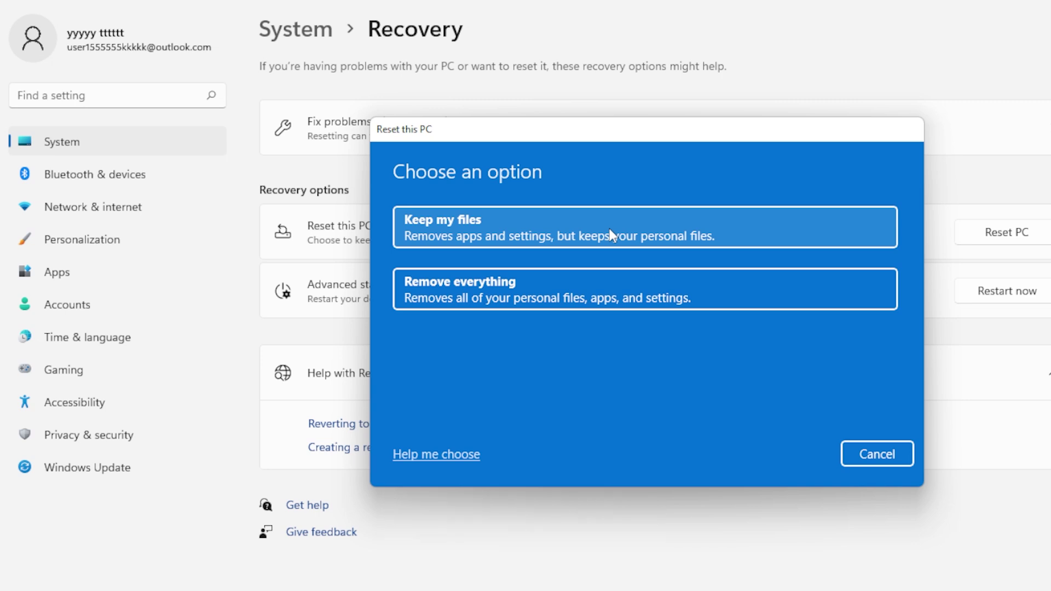
{"action": "left_click", "coordinate": [851, 454]}
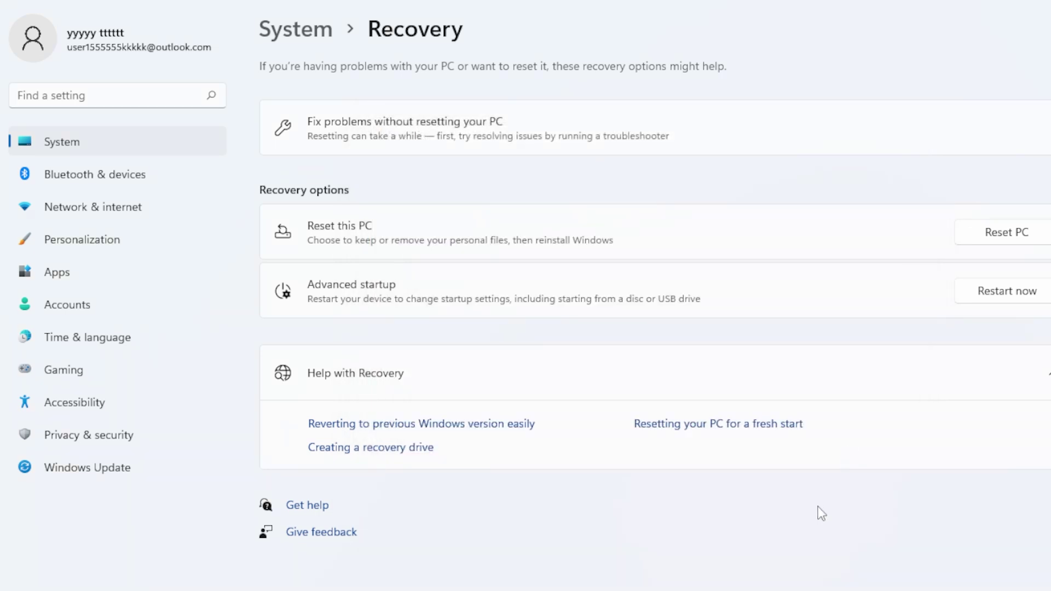